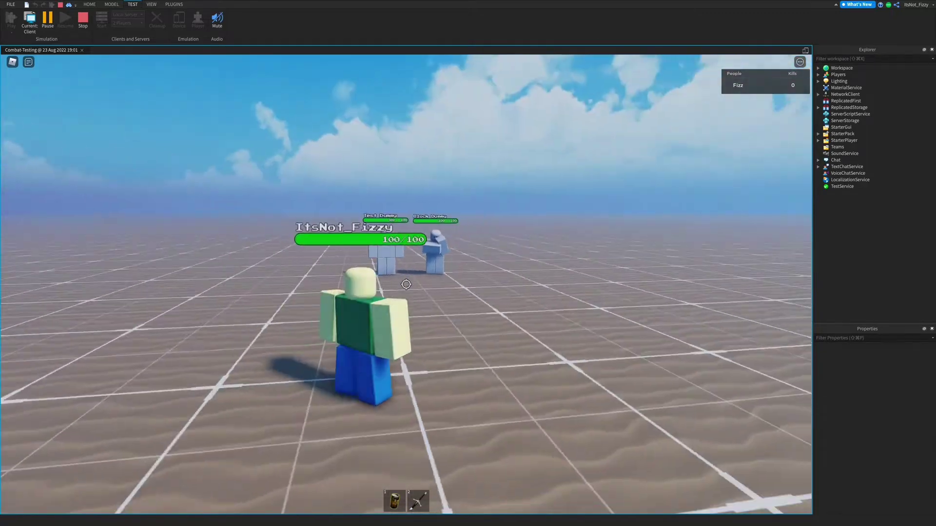
- Walk the avatar across the baseplate to the Test Dummy and Block Dummy
key("shift")
key("w")
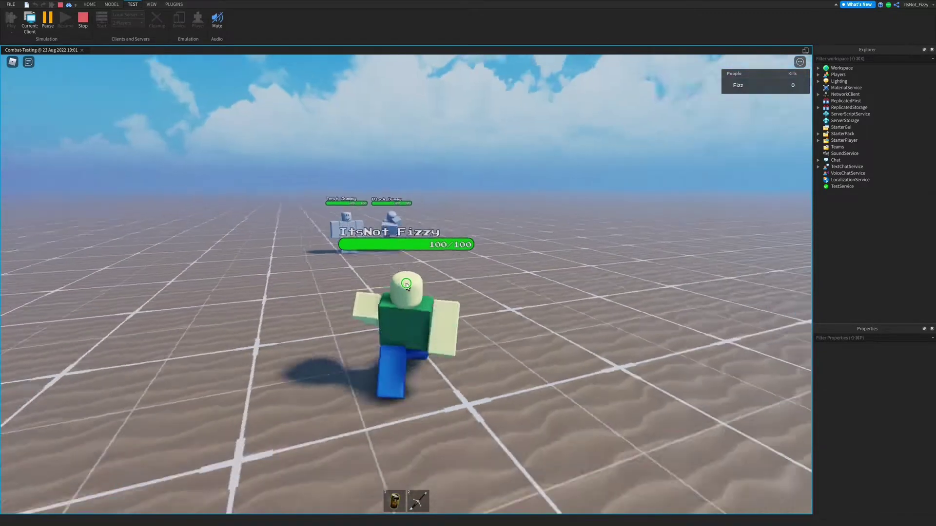
right_click_drag(407, 287, 407, 286)
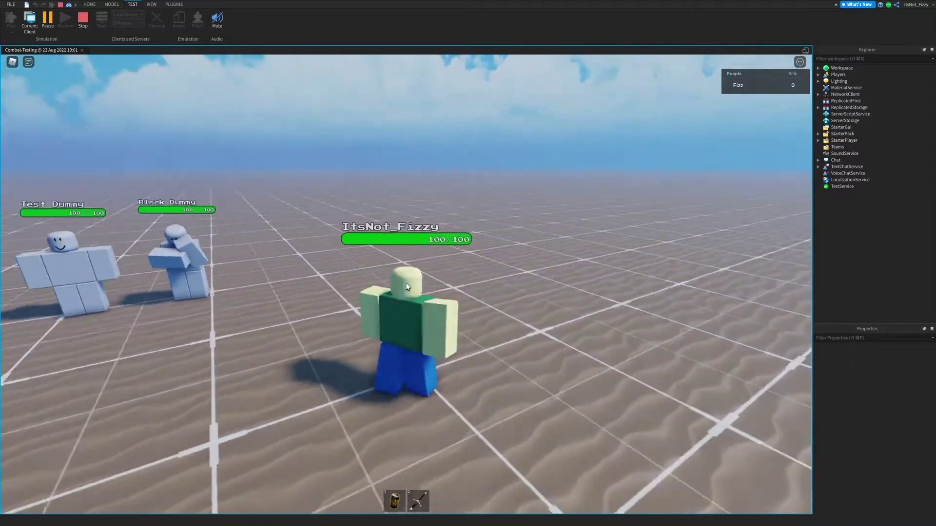
key("shift")
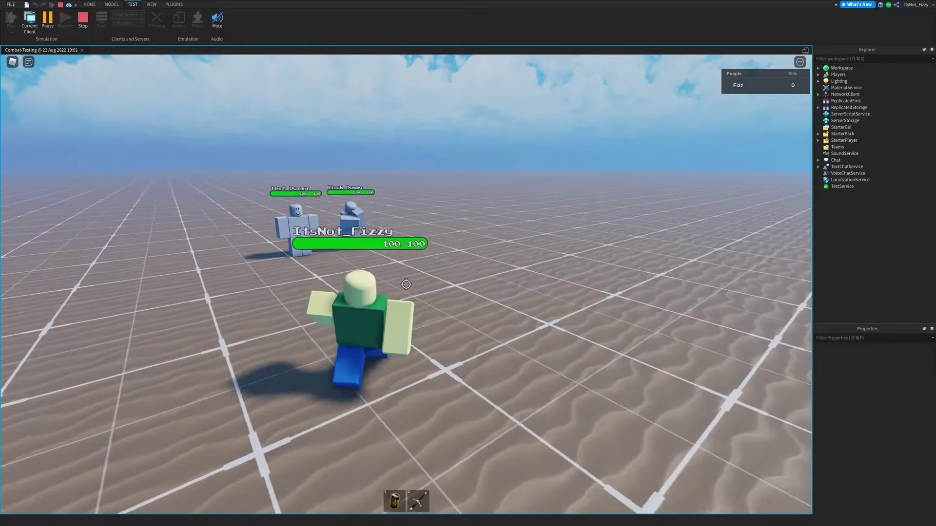
key("w")
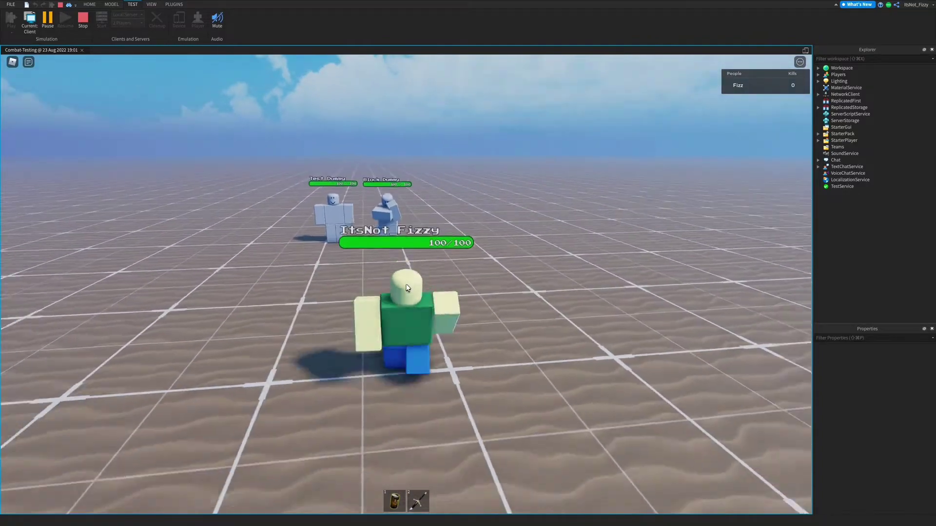
key("shift")
key("shift")
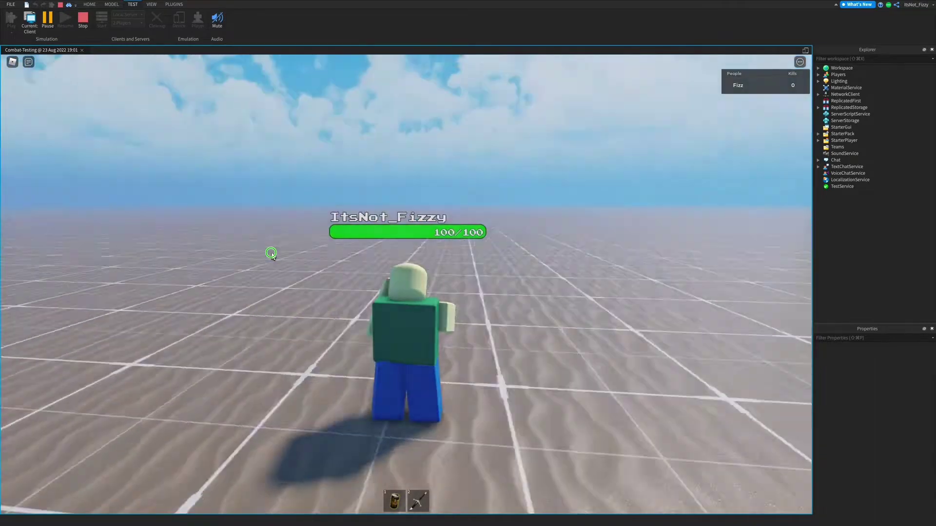
key("shift")
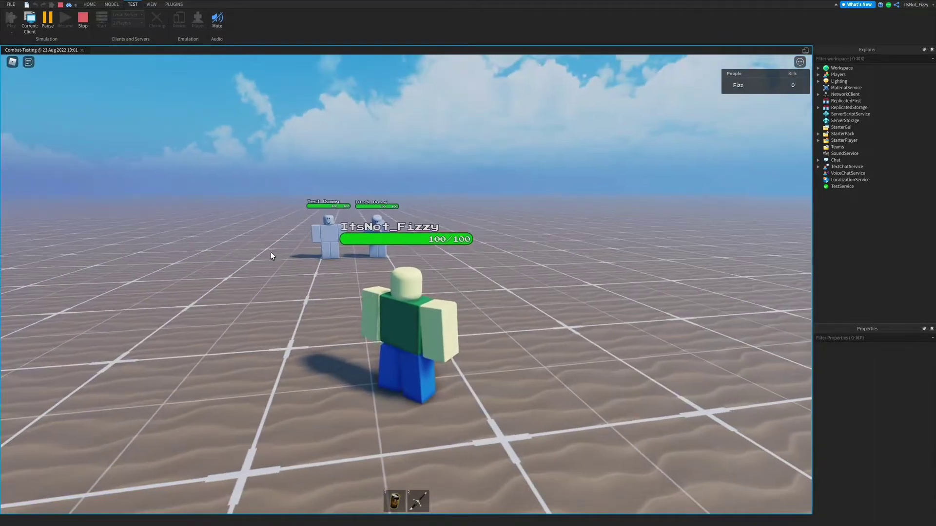
key("w")
right_click_drag(270, 252, 265, 254)
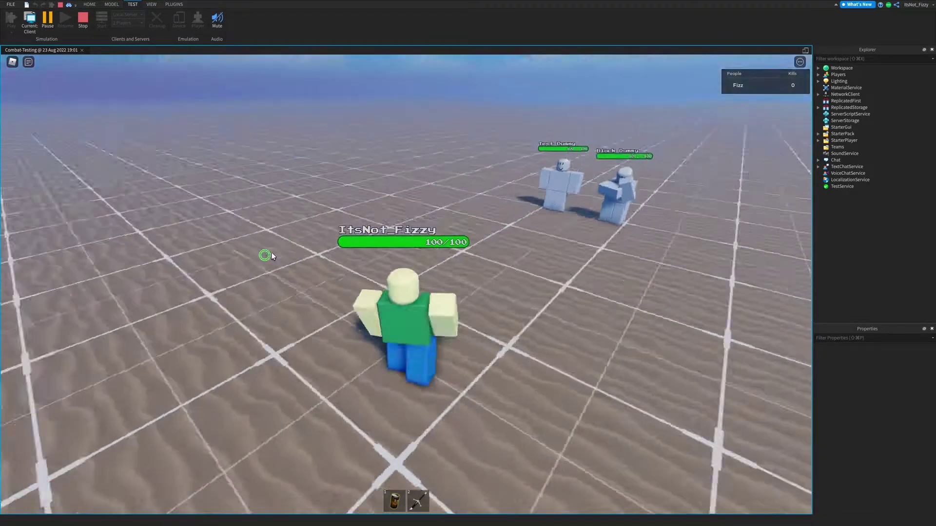
key("s")
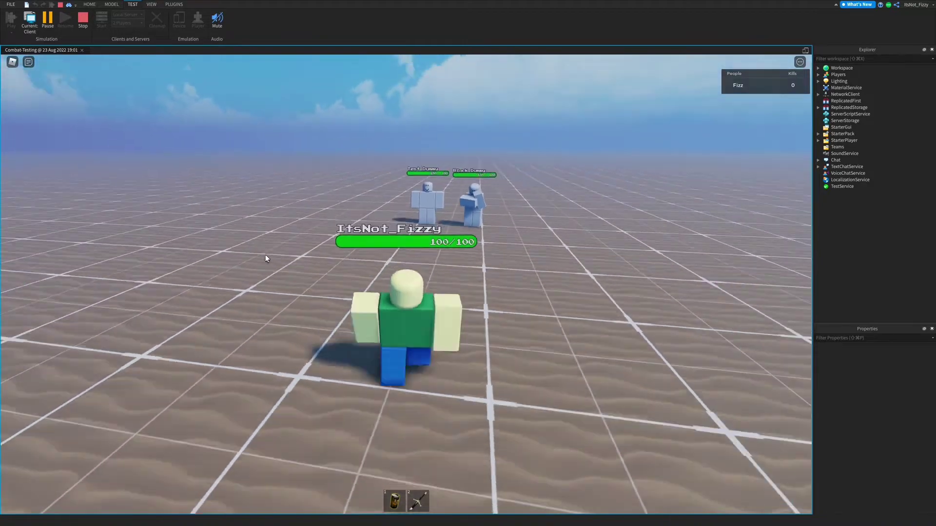
key("w")
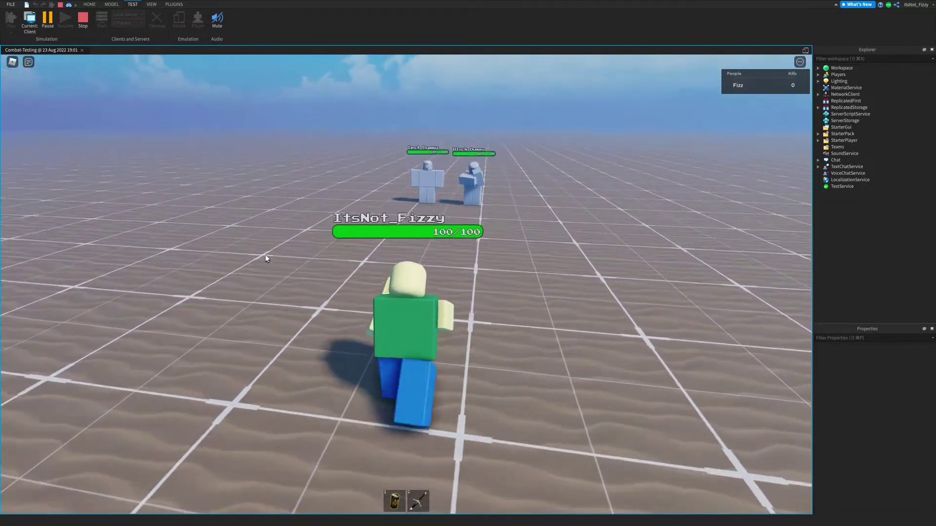
right_click_drag(266, 255, 265, 254)
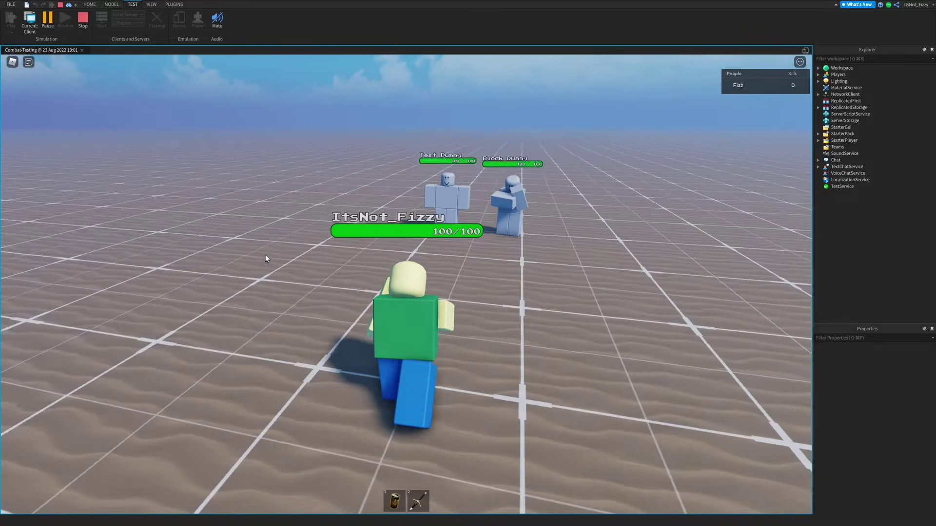
key("shift")
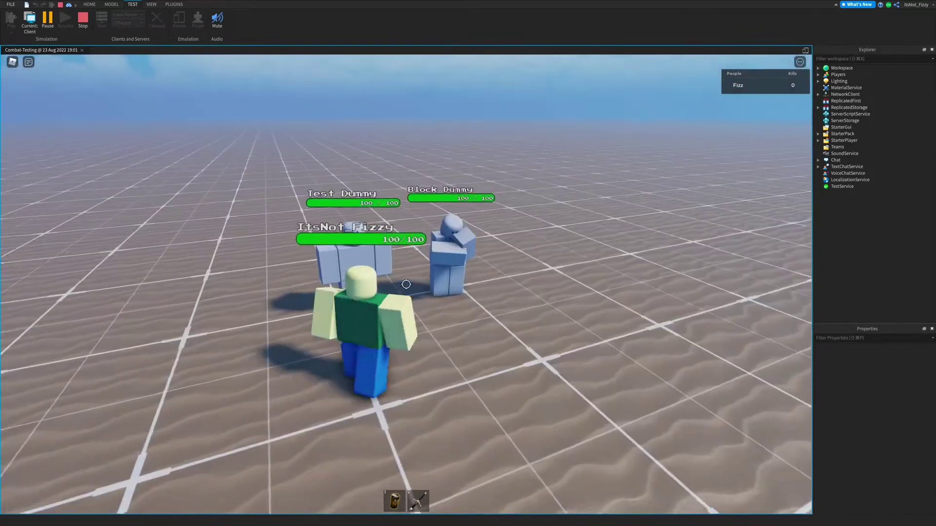
- Punch the Test Dummy three times, then punch the Block Dummy twice
left_click(406, 284)
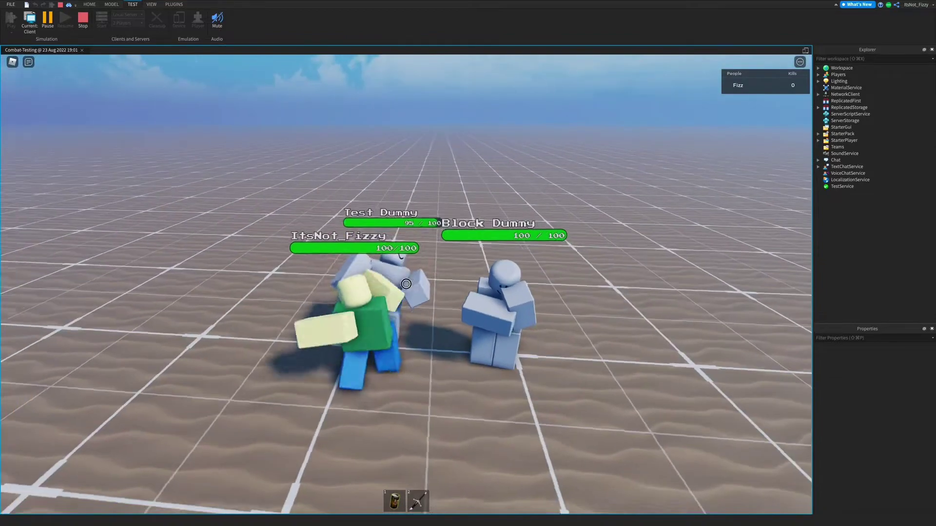
left_click(406, 284)
left_click(406, 284)
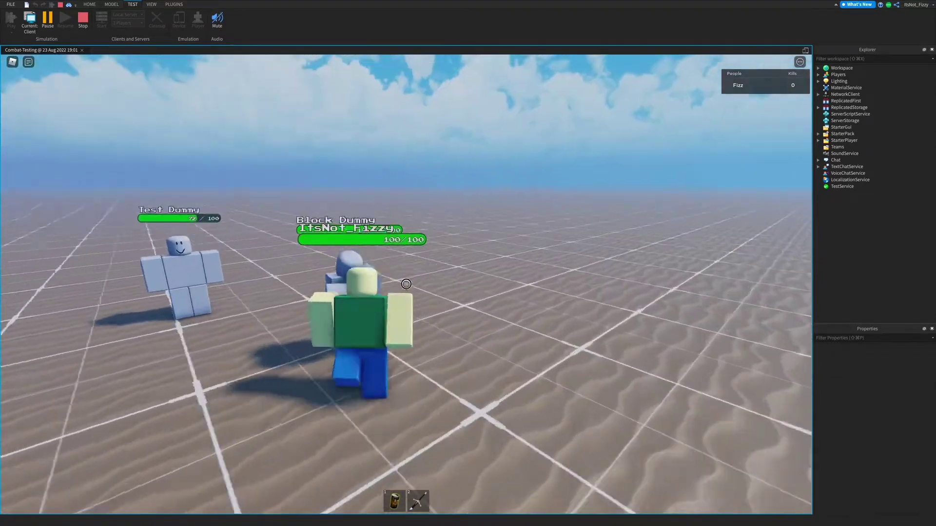
left_click(406, 283)
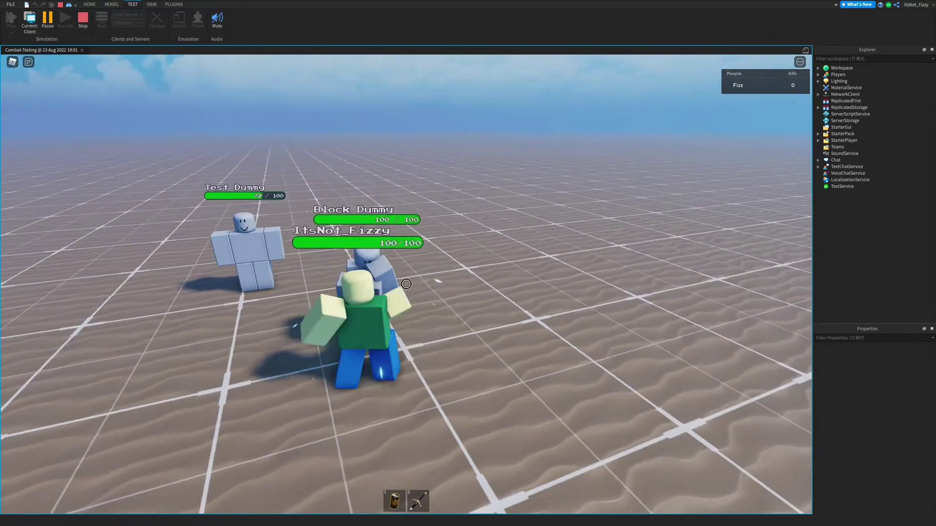
left_click(406, 284)
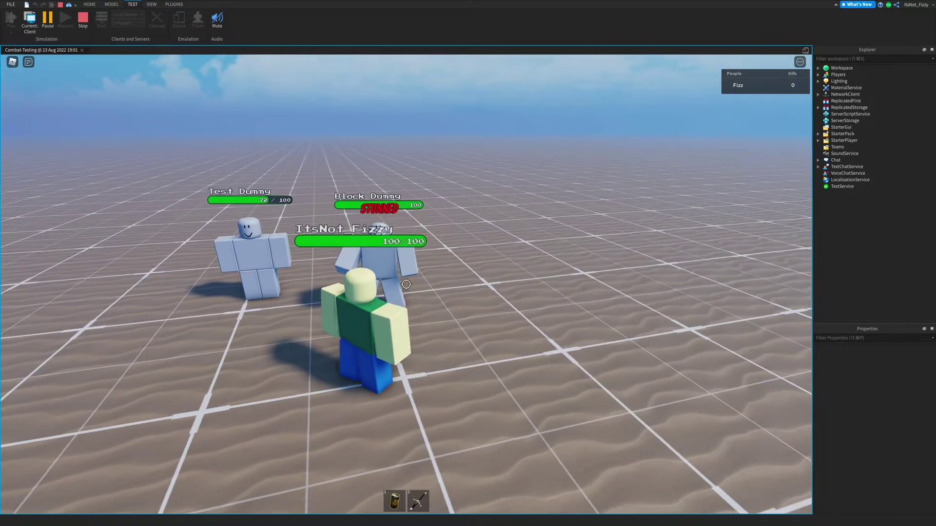
- Back away from the dummies, stepping in and out around them
key("s")
key("shift")
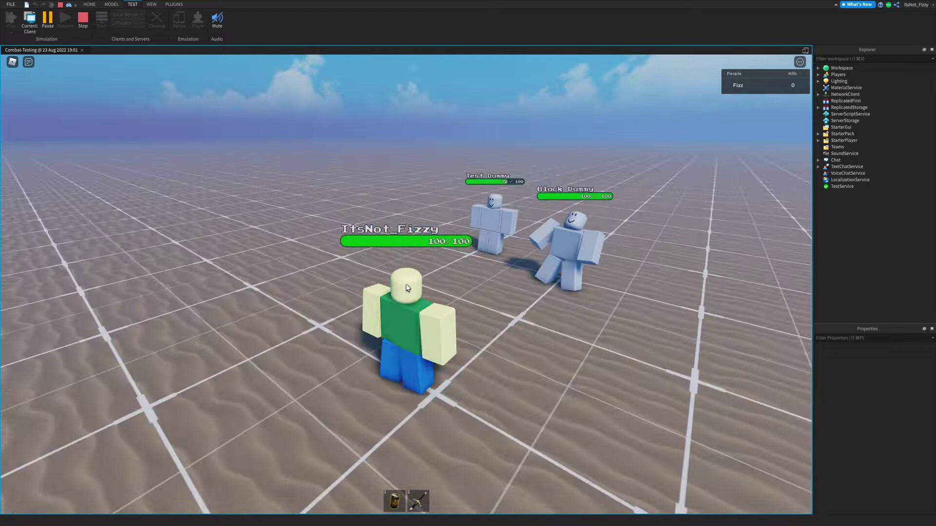
key("shift")
key("w")
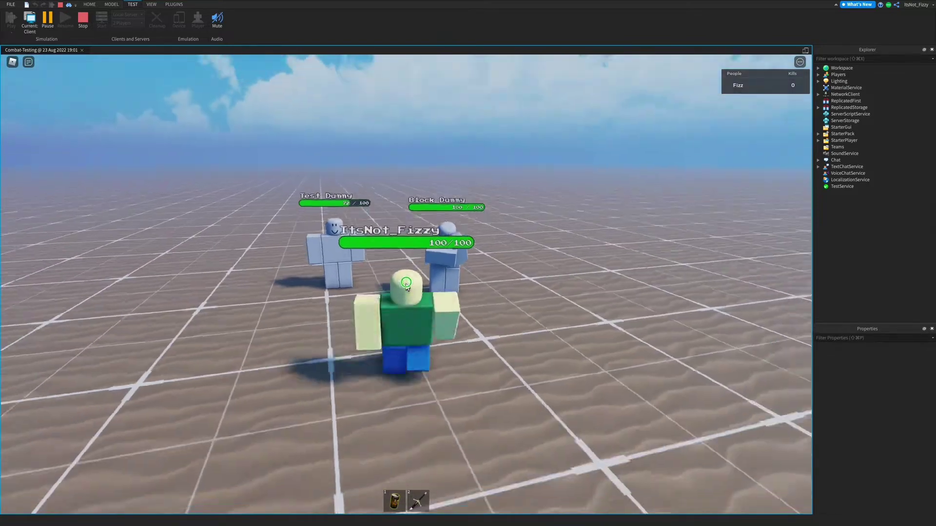
key("s")
key("shift")
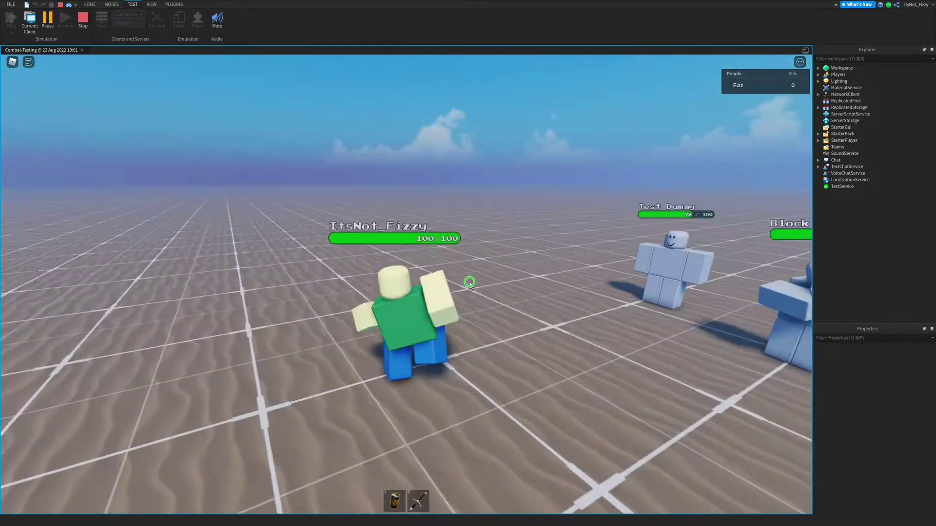
key("w")
key("shift")
key("s")
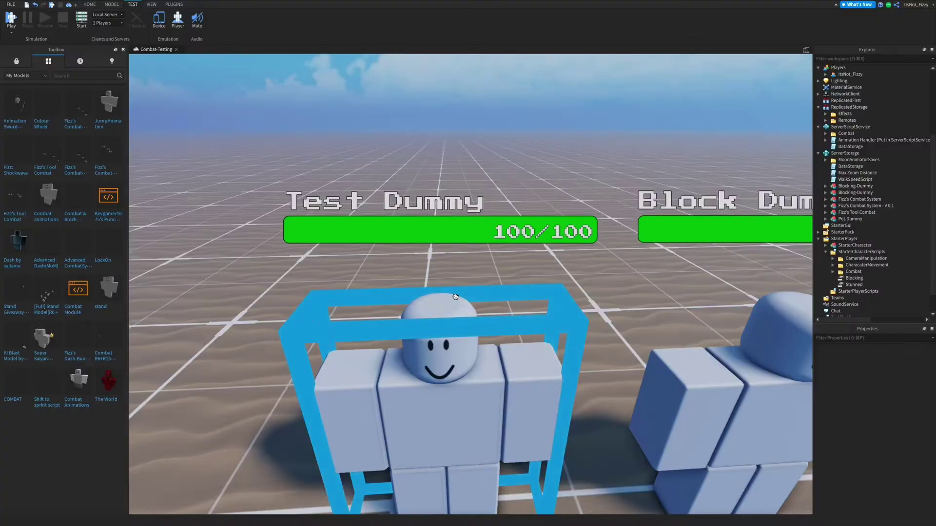
- Tilt the view, then collapse ServerScriptService and ServerStorage in the Explorer
mouse_move(464, 293)
right_mouse_down()
mouse_move(442, 241)
mouse_move(439, 258)
right_mouse_up()
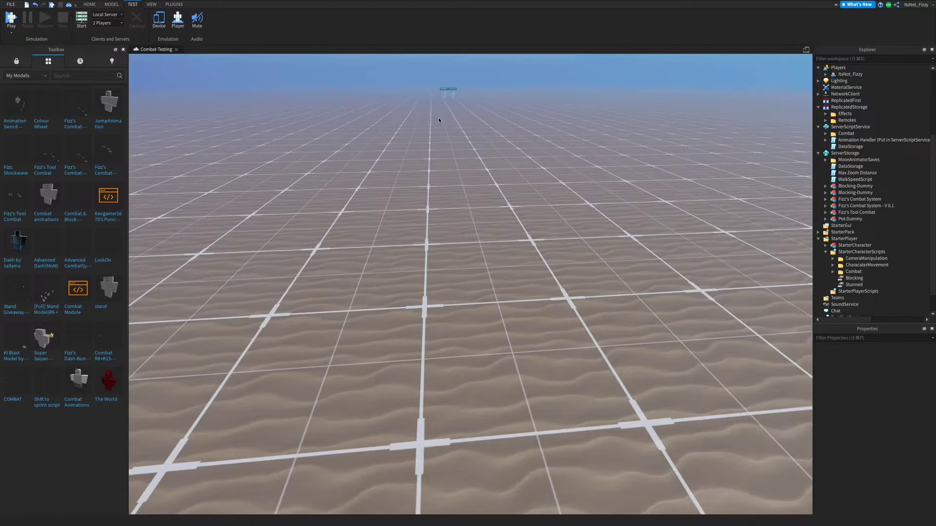
scroll(448, 79, "up", 5)
scroll(450, 84, "down", 5)
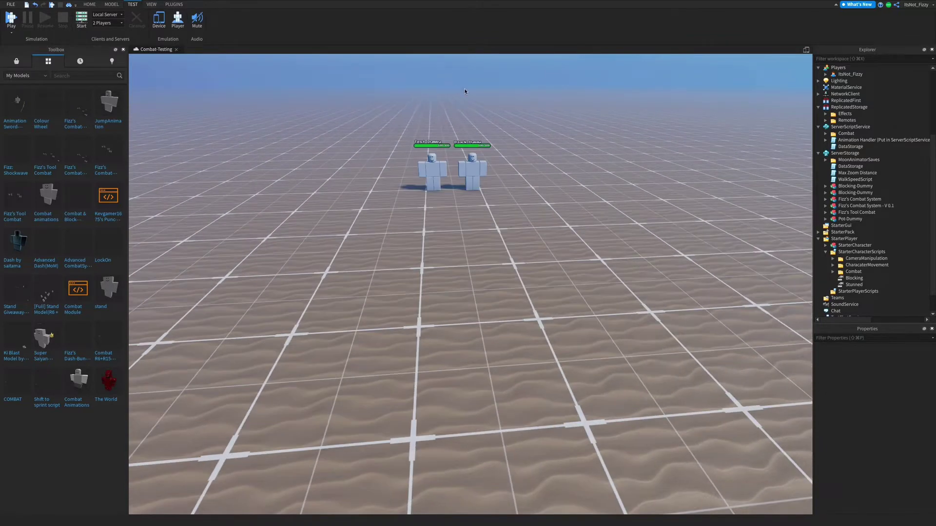
left_click(818, 128)
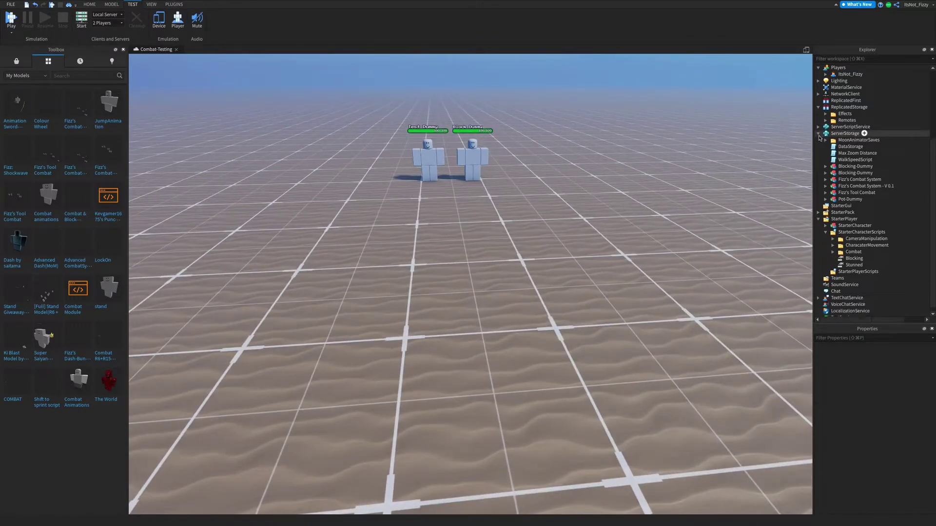
left_click(819, 134)
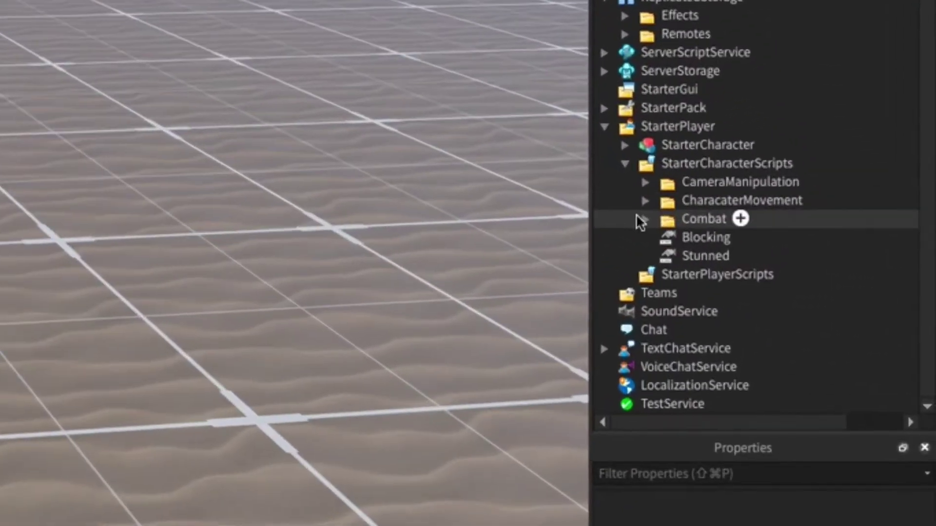
- Expand Combat, look over the old Blocking script's Swipe and Block, and insert an object into Combat
left_click(644, 217)
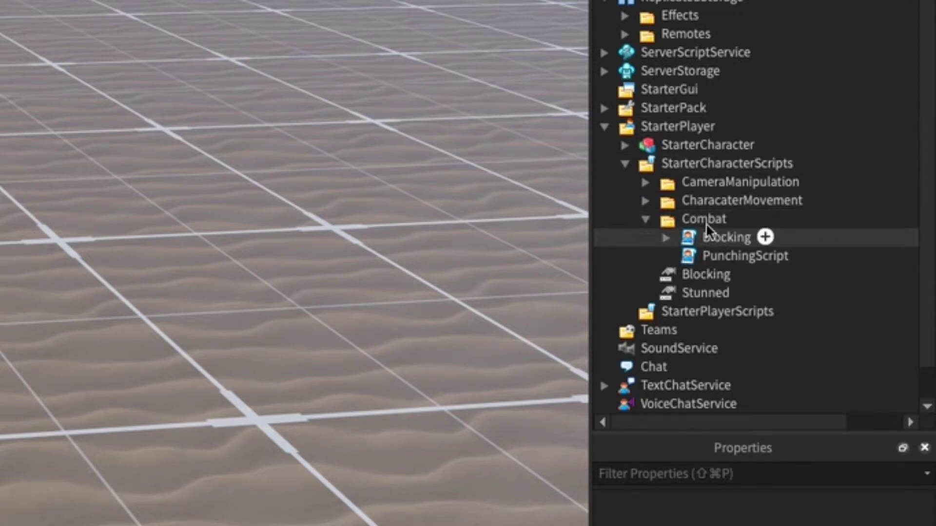
left_click(730, 219)
left_click(725, 238)
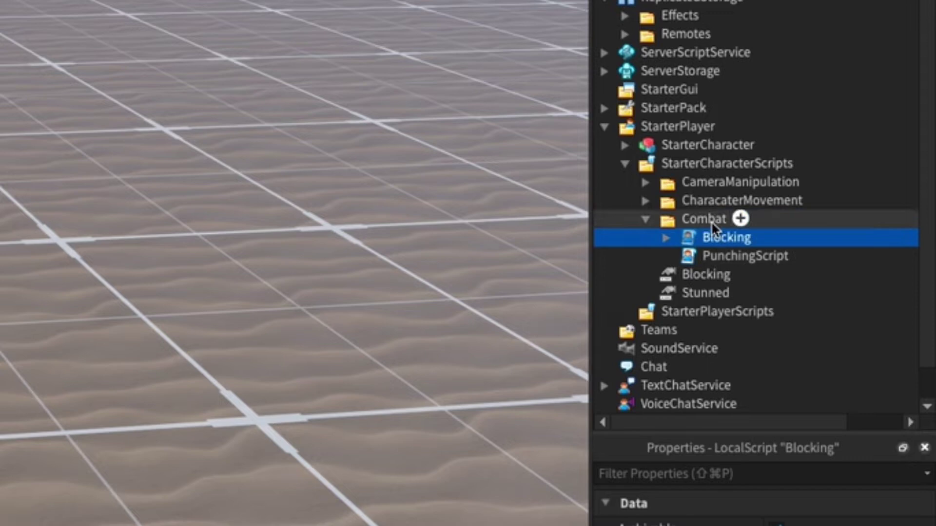
left_click(732, 220)
left_click(687, 237)
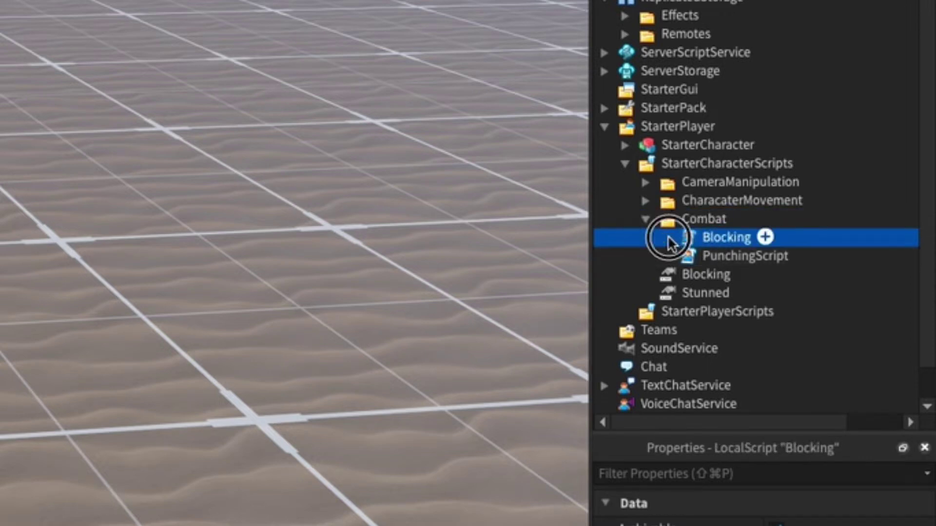
left_click(667, 238)
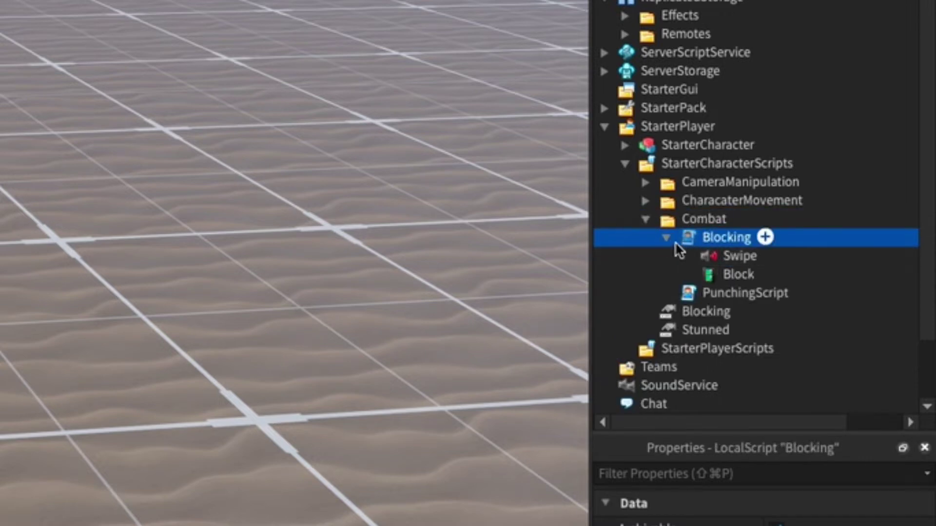
left_click(734, 221)
left_click(740, 219)
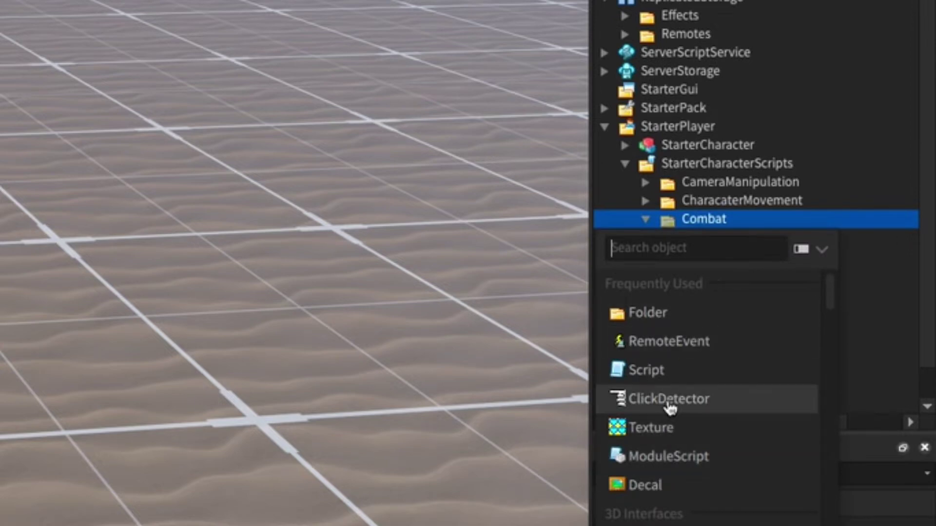
type("lo")
- Insert a LocalScript into Combat and rename it Blocking
left_click(681, 284)
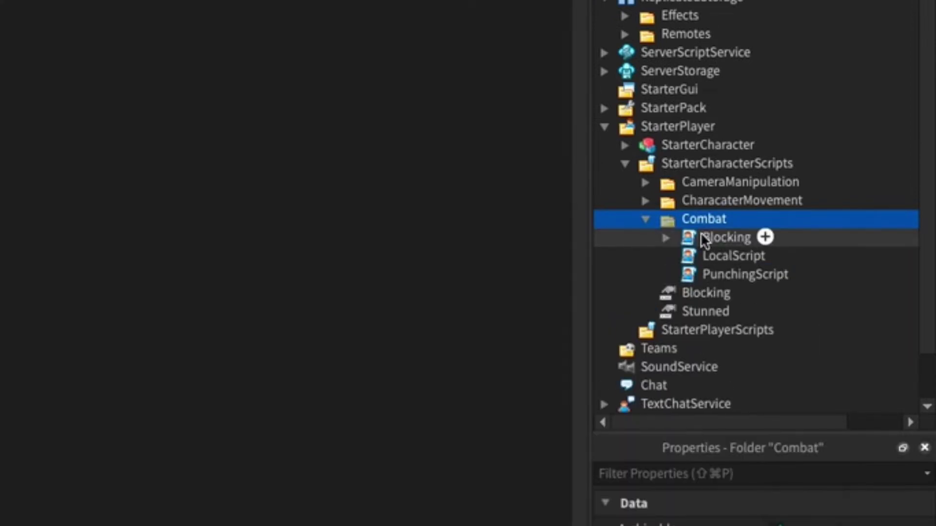
right_click(713, 257)
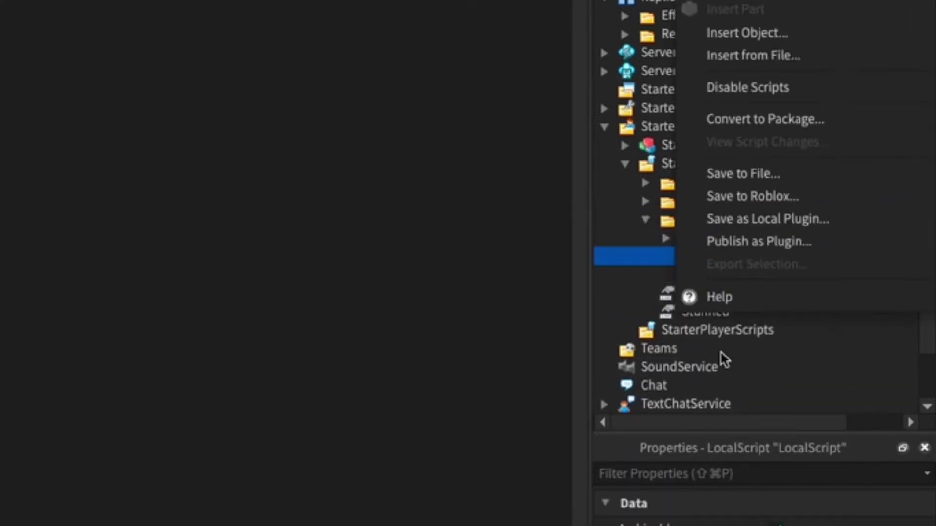
key("F2")
type("Blocking")
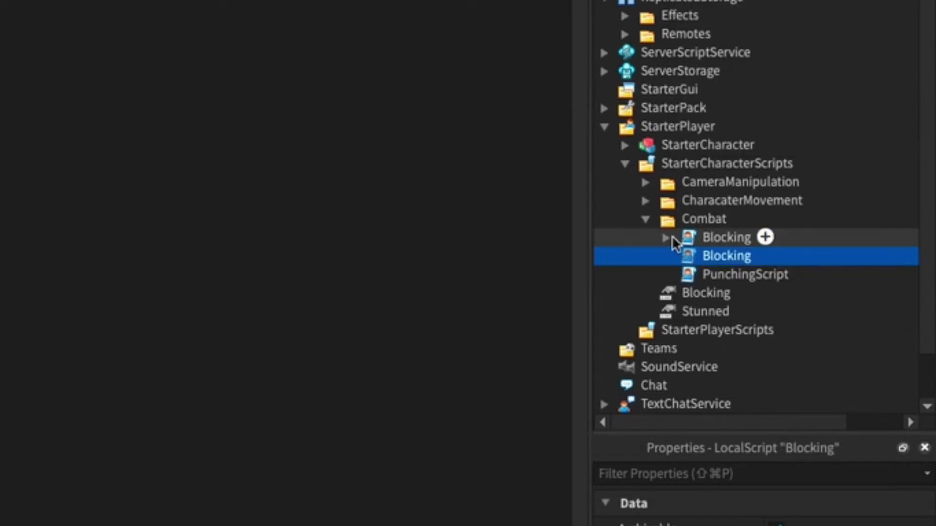
- Add an Animation named Block inside the new Blocking script
left_click(667, 237)
left_click(721, 276)
left_click(761, 292)
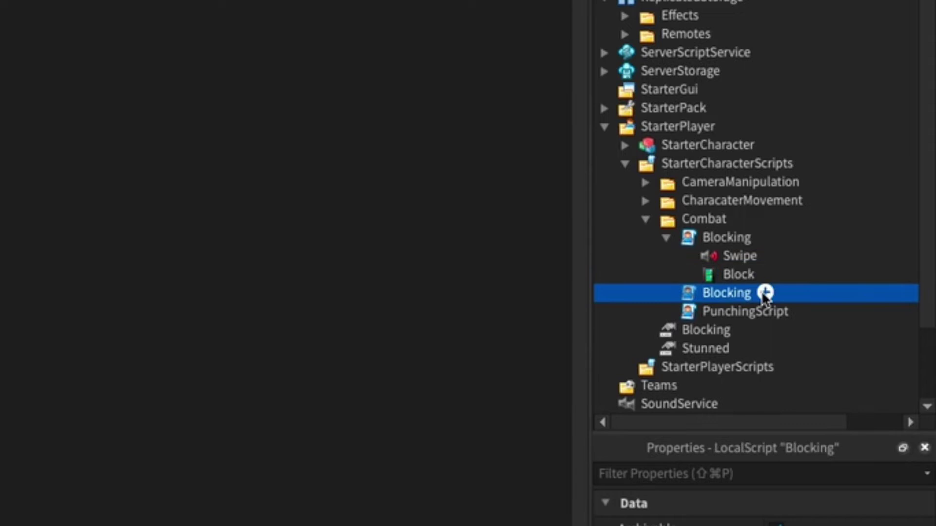
right_click(677, 315)
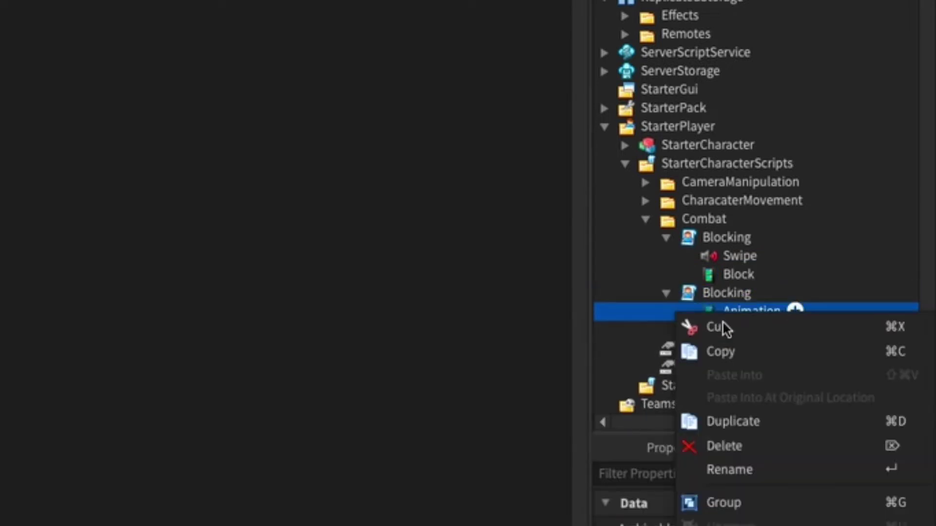
left_click(727, 462)
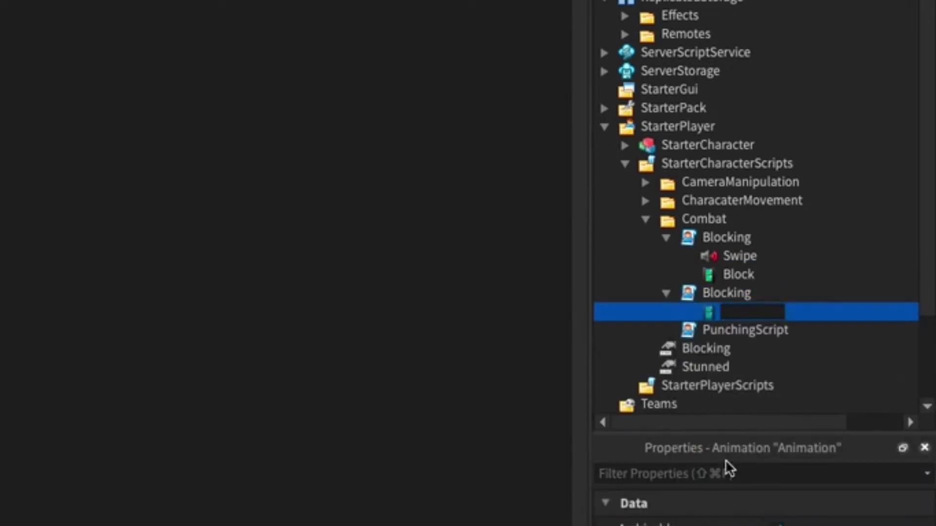
type("Block")
key("Return")
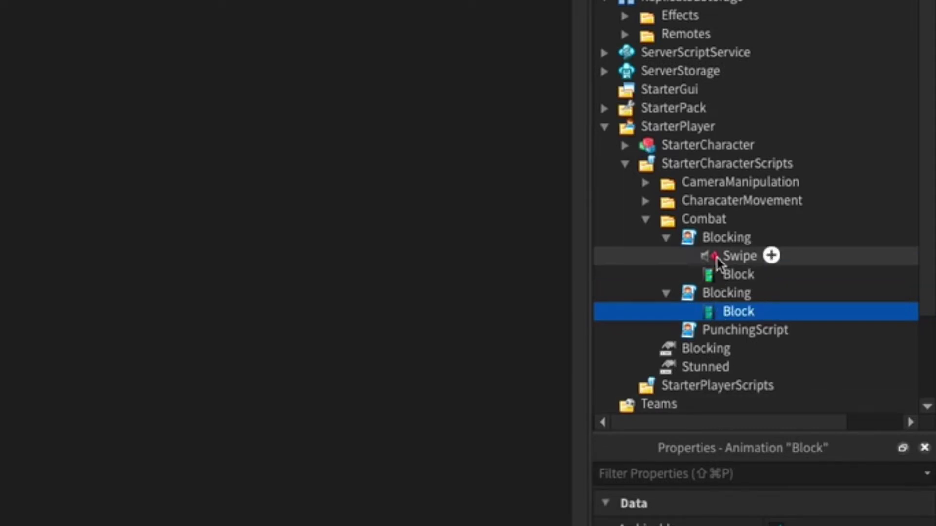
- Copy the original Swipe sound for the new Blocking script
left_click(765, 293)
left_click(732, 255)
right_click(731, 255)
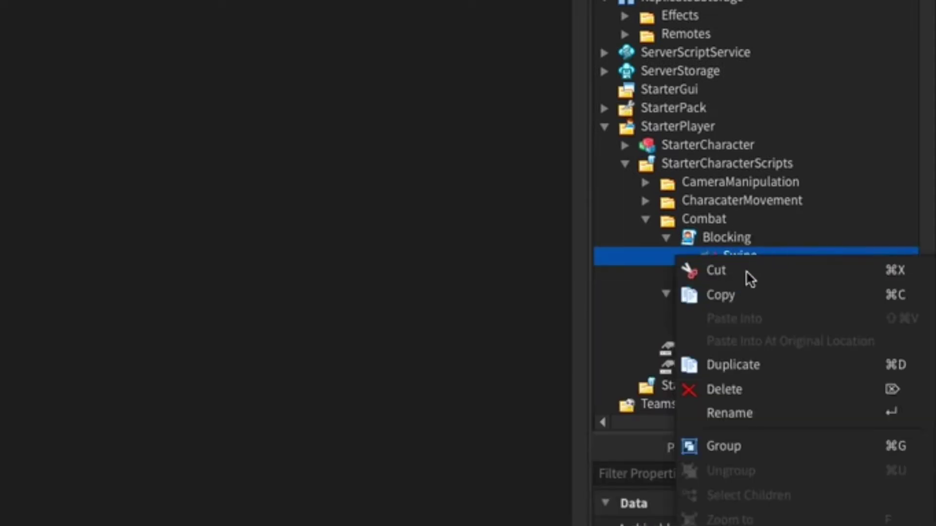
left_click(736, 292)
right_click(702, 292)
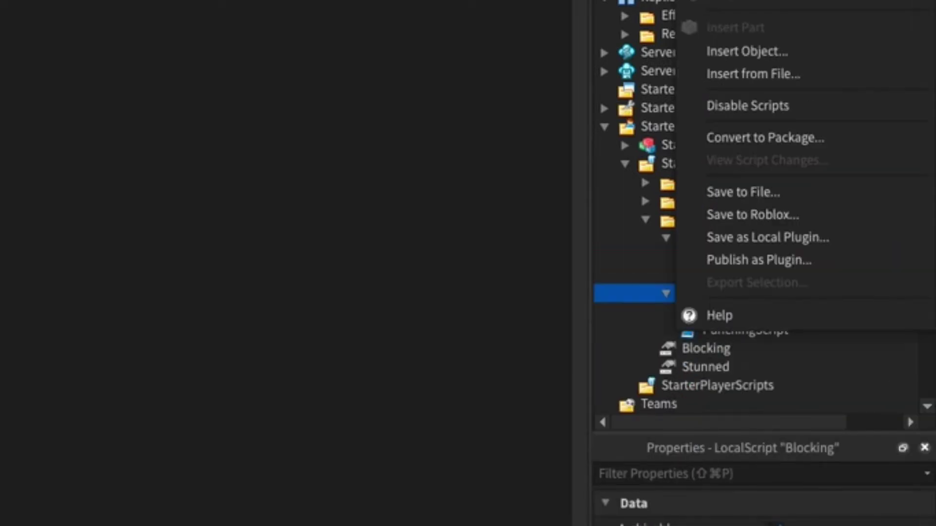
- Paste Swipe into the new Blocking script, then collapse and disable the original Blocking script
key("ctrl+shift+v")
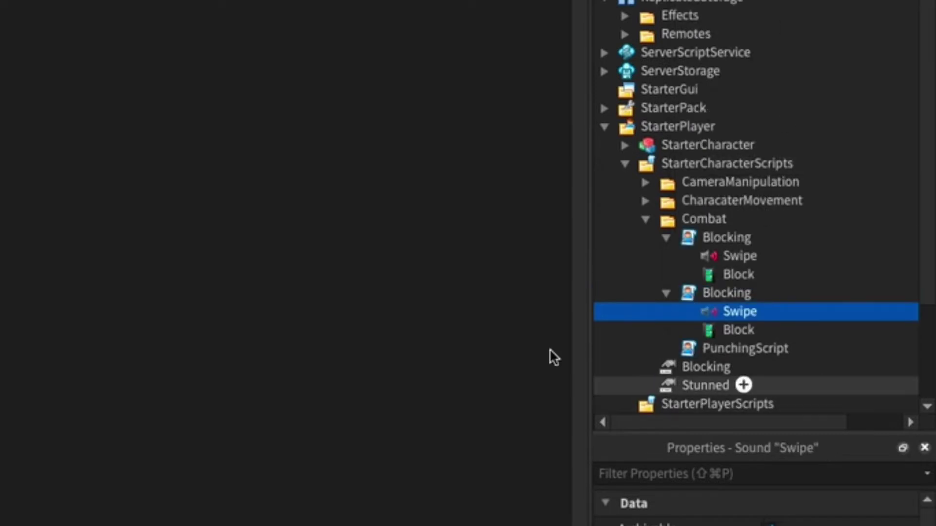
left_click(661, 293)
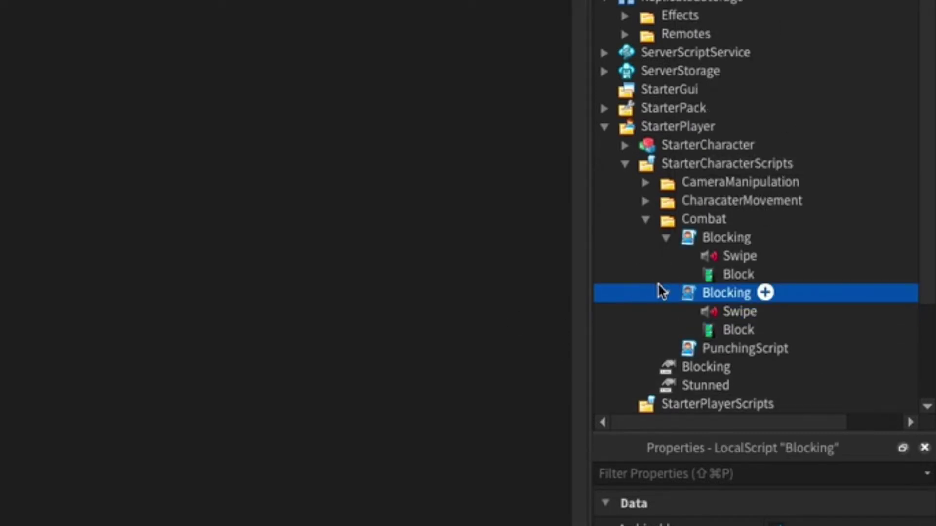
left_click(666, 238)
left_click(695, 239)
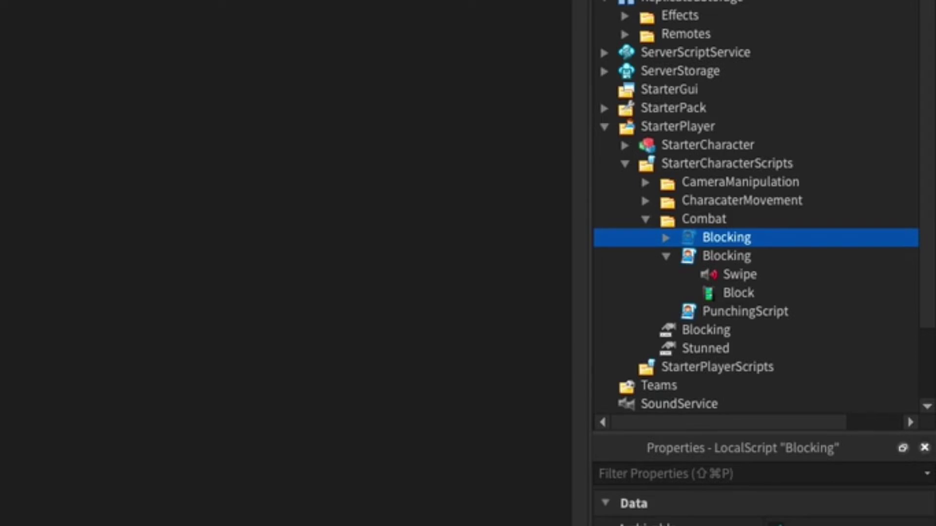
left_click_drag(687, 238, 724, 256)
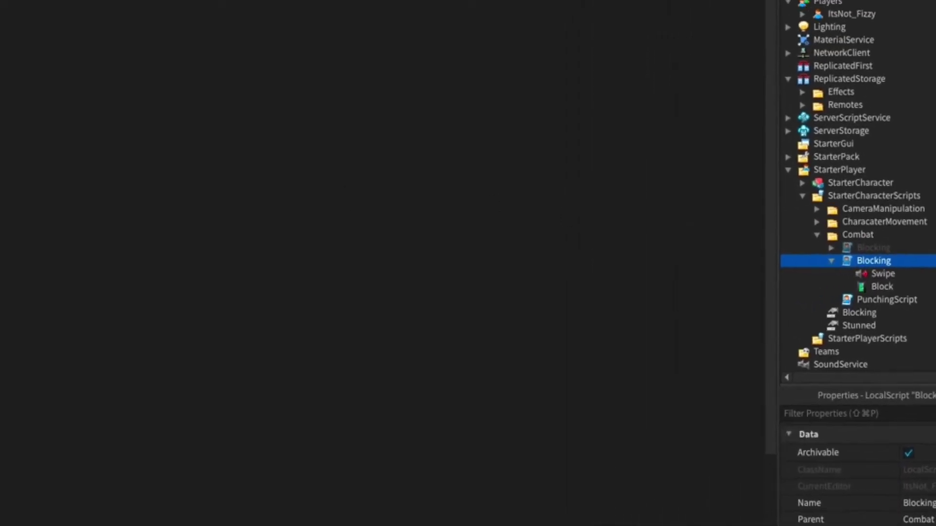
right_click(191, 27)
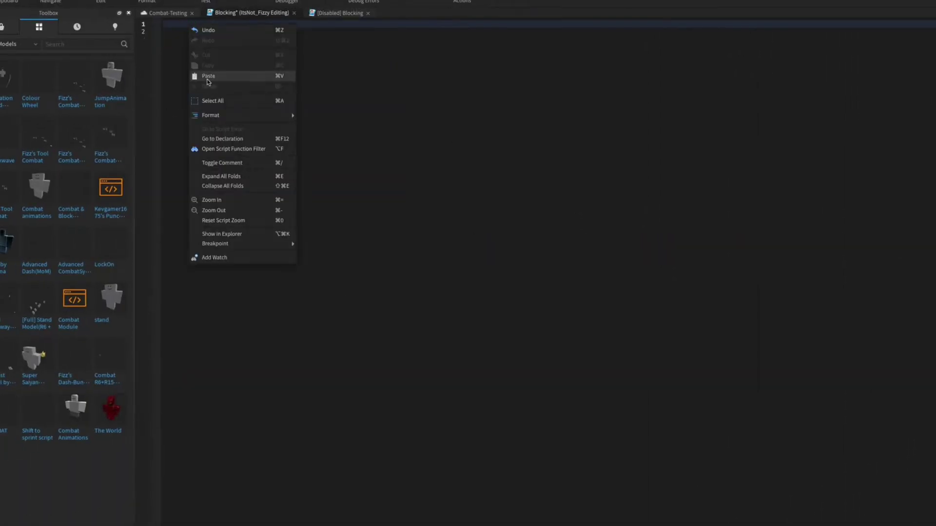
left_click(208, 77)
left_click(702, 295)
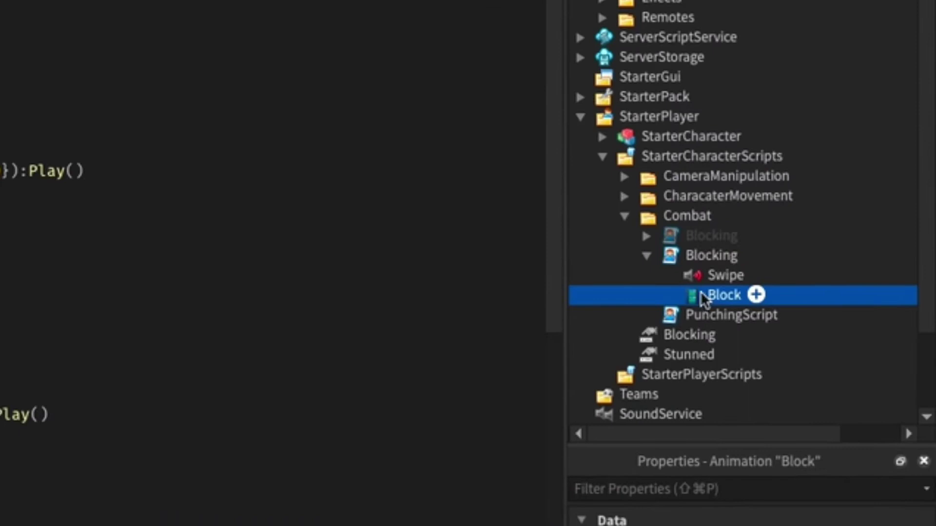
left_click_drag(700, 295, 643, 236)
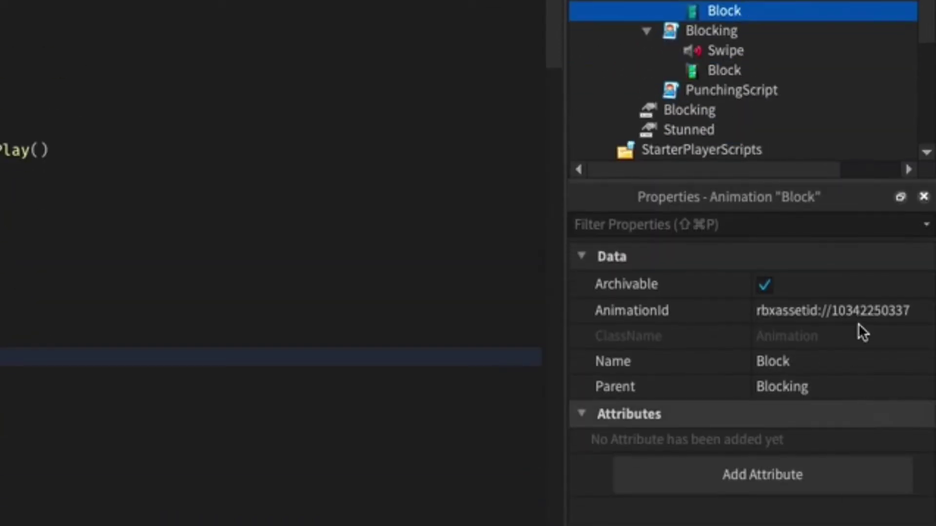
left_click(836, 311)
right_click(836, 307)
left_click(852, 407)
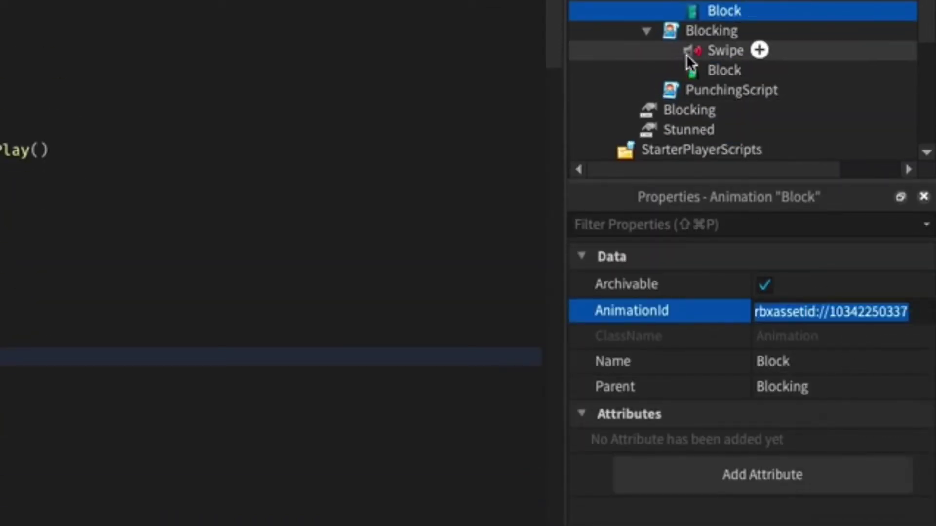
left_click(723, 69)
right_click(833, 319)
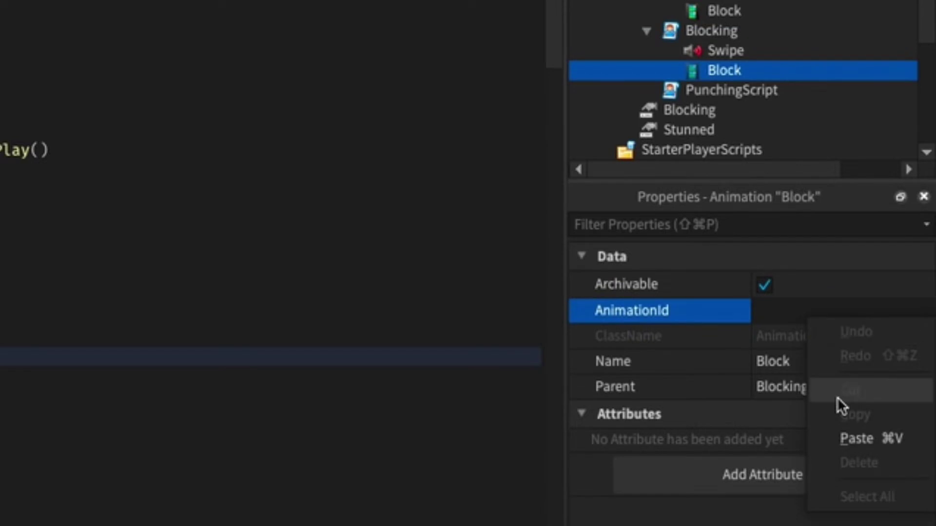
left_click(842, 435)
scroll(753, 32, "down", 1)
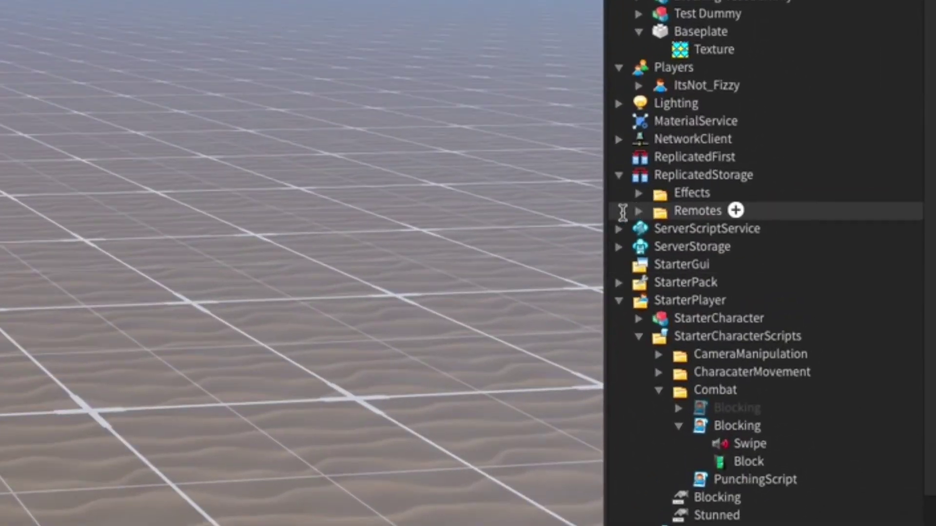
- Open the server Blocking script in ServerScriptService > Combat, highlight its code, and close it
left_click(614, 227)
left_click(639, 248)
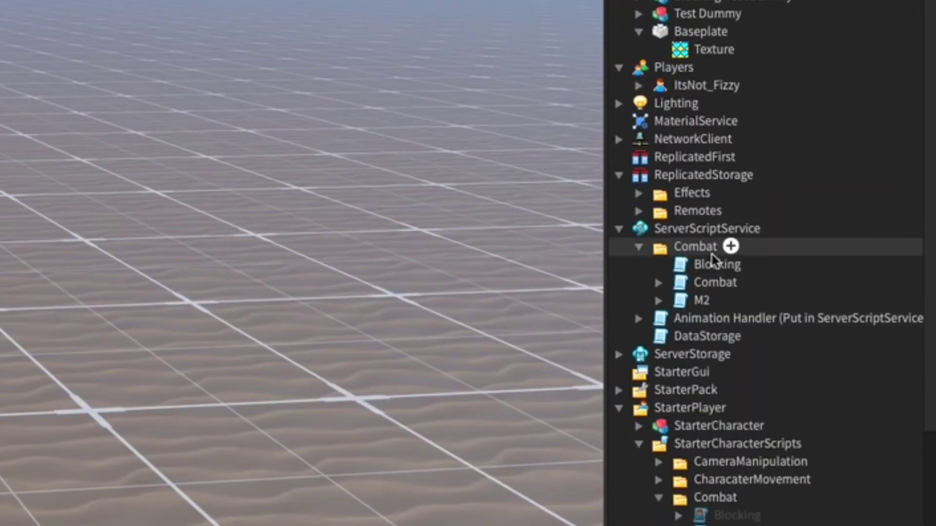
left_click(698, 265)
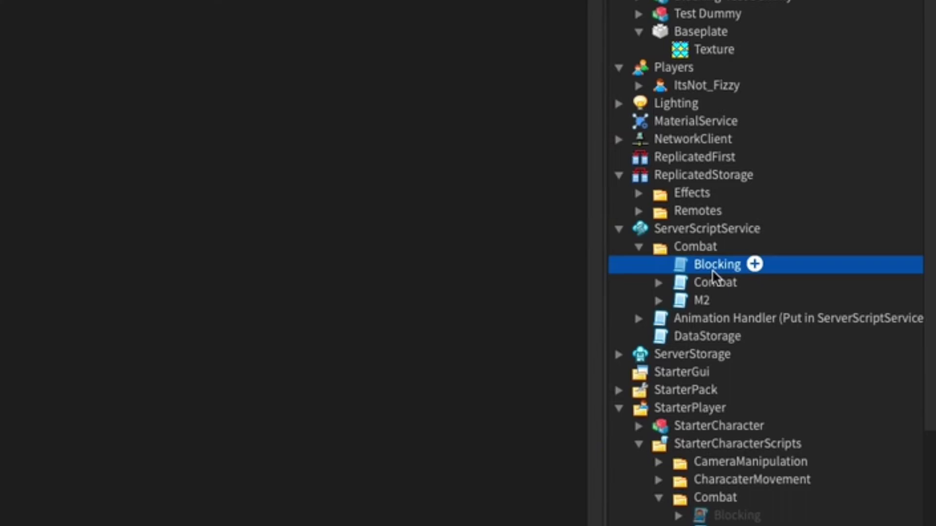
left_click(678, 248)
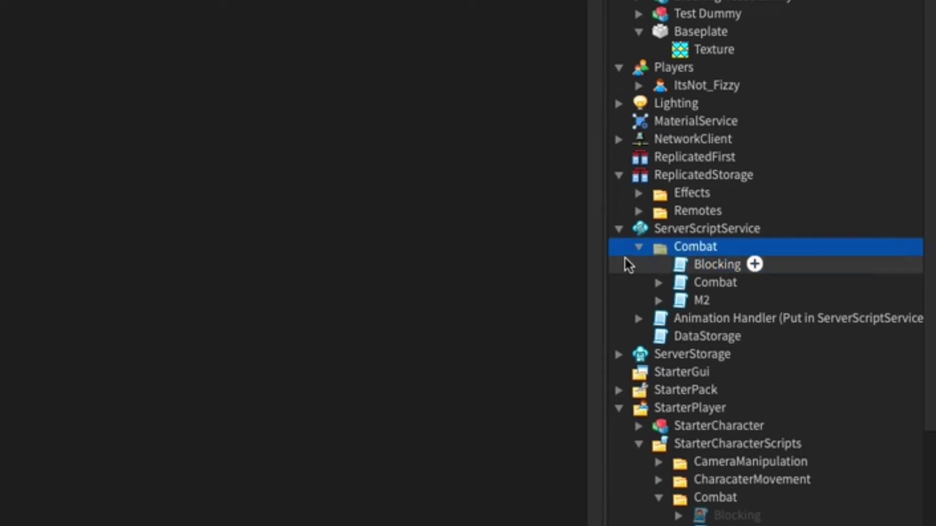
left_click(701, 265)
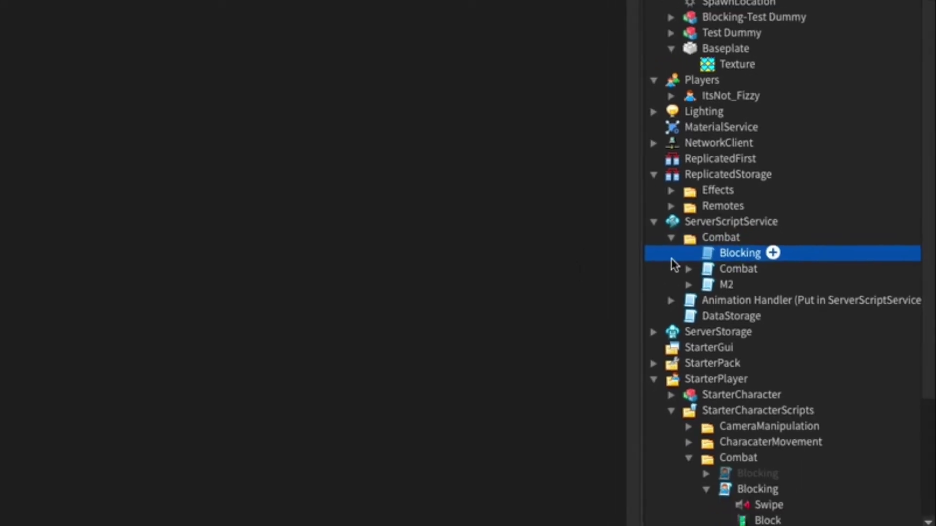
left_click_drag(263, 203, 164, 72)
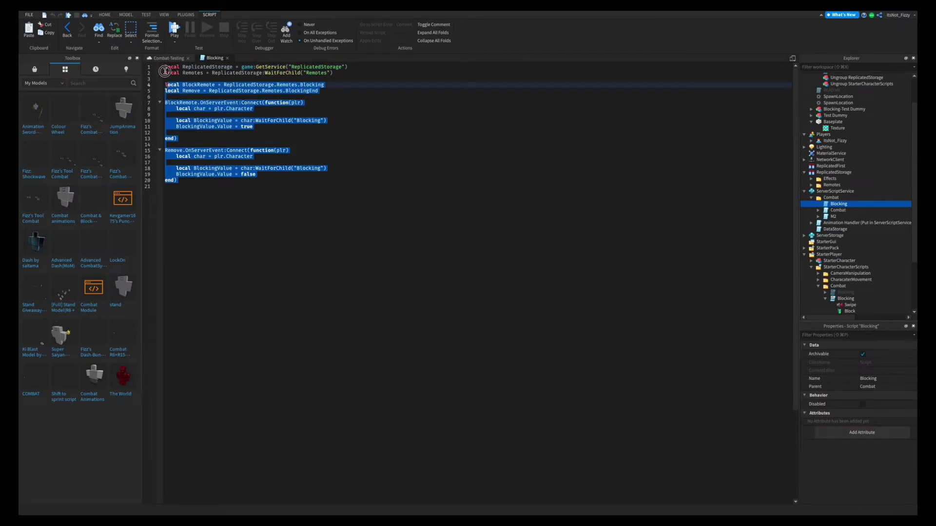
left_click(227, 58)
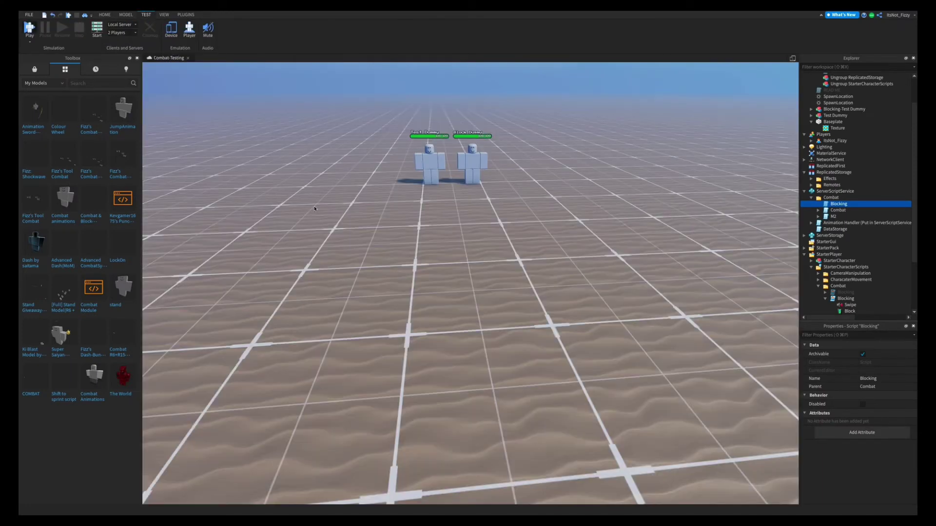
- Start a play test with F5 and walk the character across the baseplate to the dummies
key("F5")
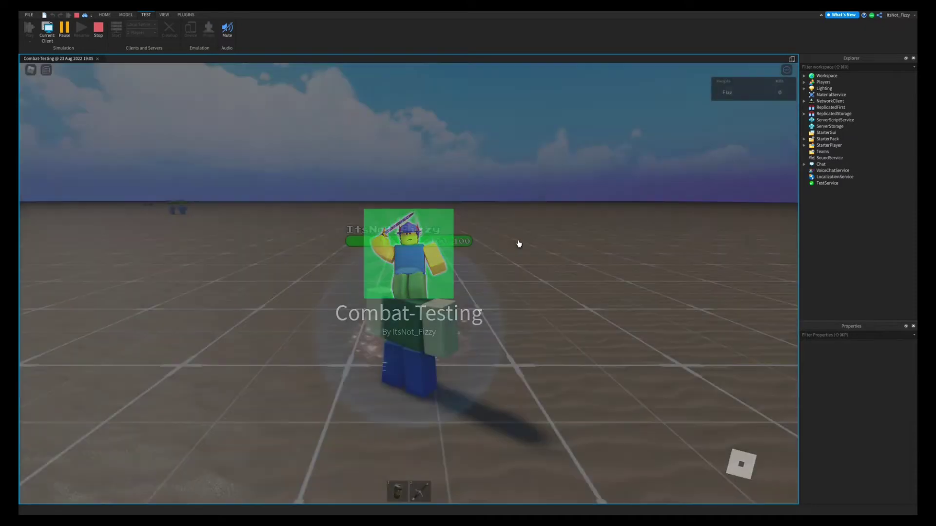
key("w")
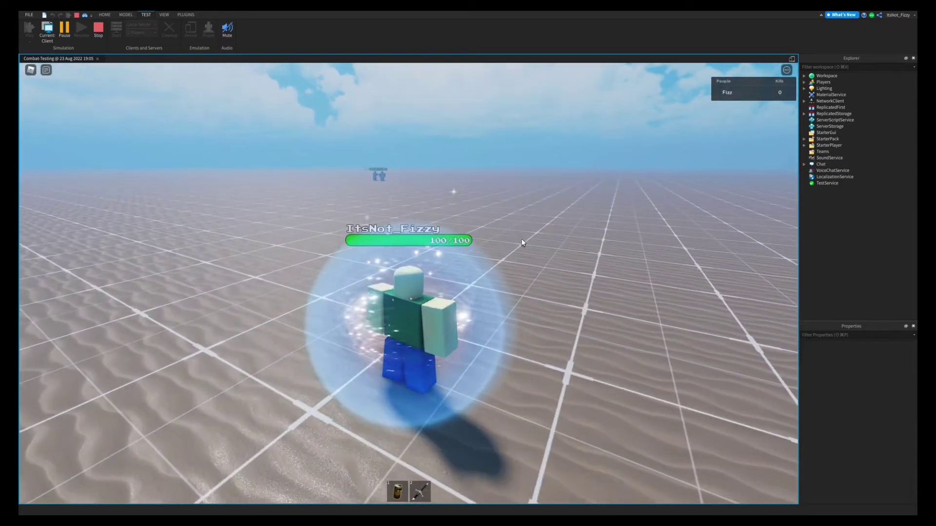
key("w")
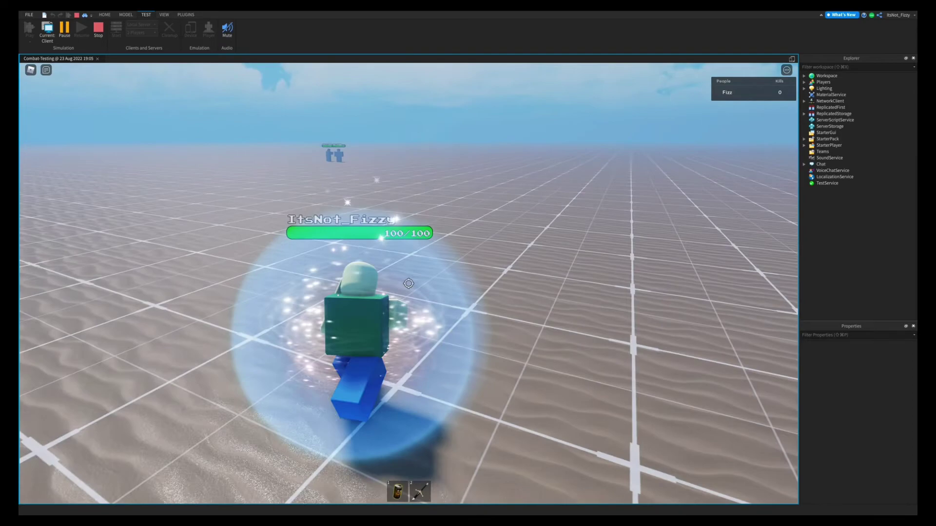
key("w")
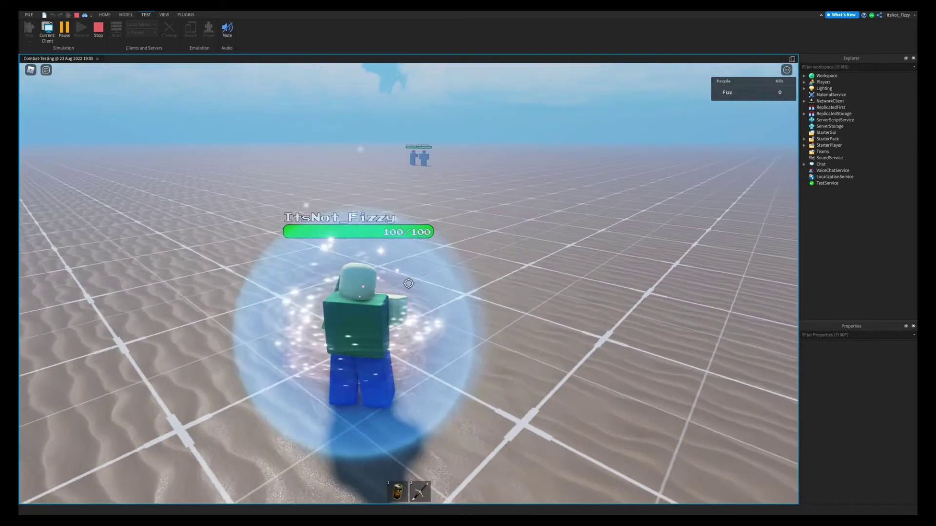
key("w")
key("w")
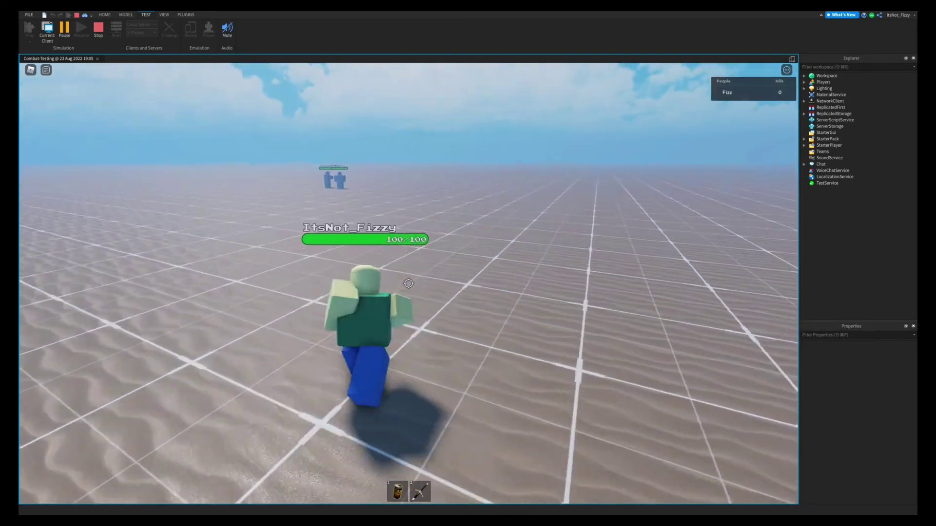
key("w")
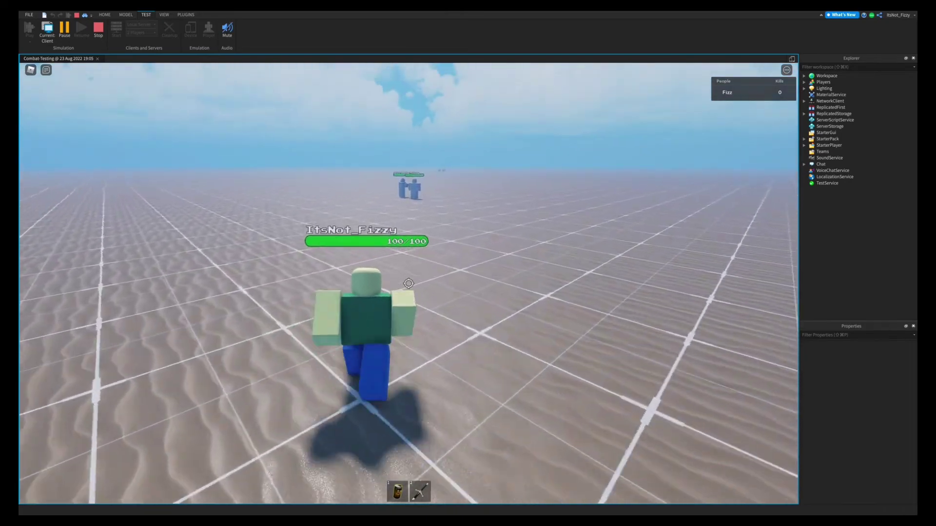
key("w")
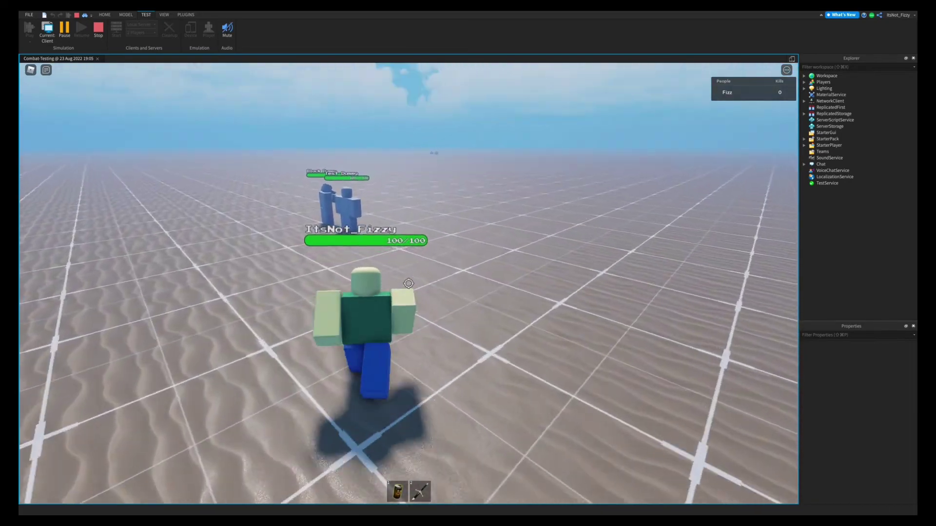
key("w")
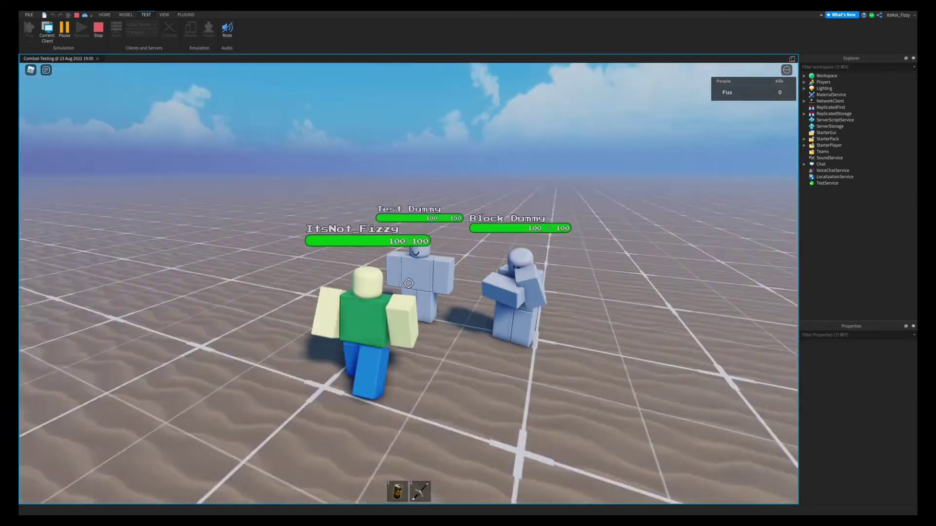
- Punch the Test Dummy in repeated combos until its health drops to 29
left_click(408, 284)
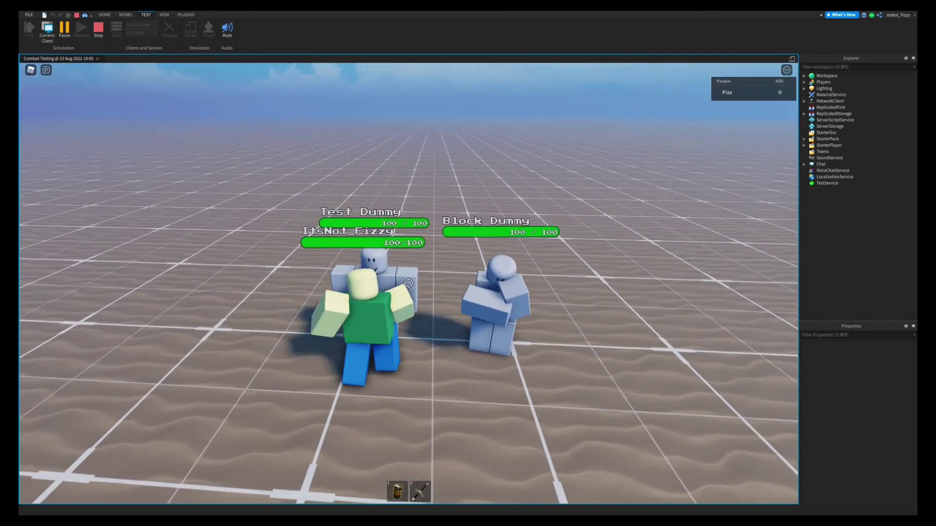
left_click(409, 283)
left_click(408, 283)
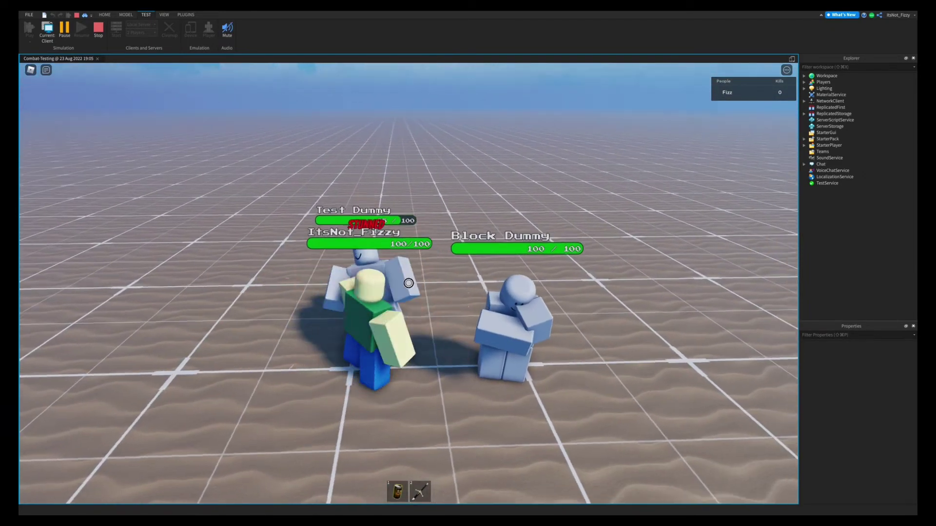
key("w")
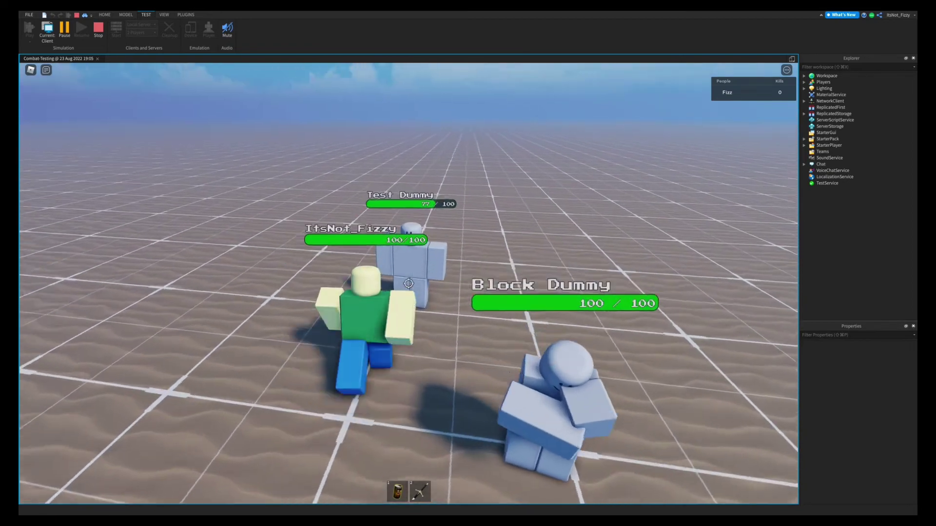
left_click(408, 283)
left_click(408, 283)
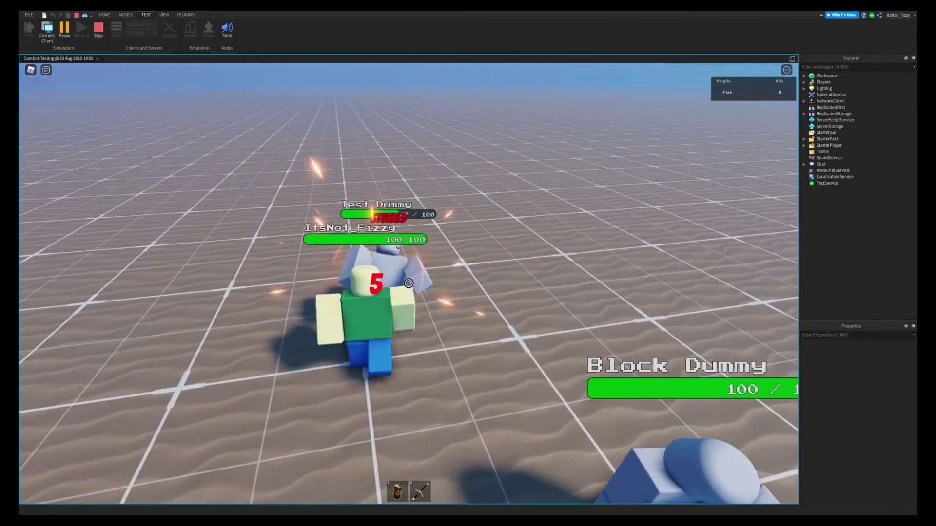
mouse_move(408, 283)
right_mouse_down()
mouse_move(510, 293)
mouse_move(408, 283)
right_mouse_up()
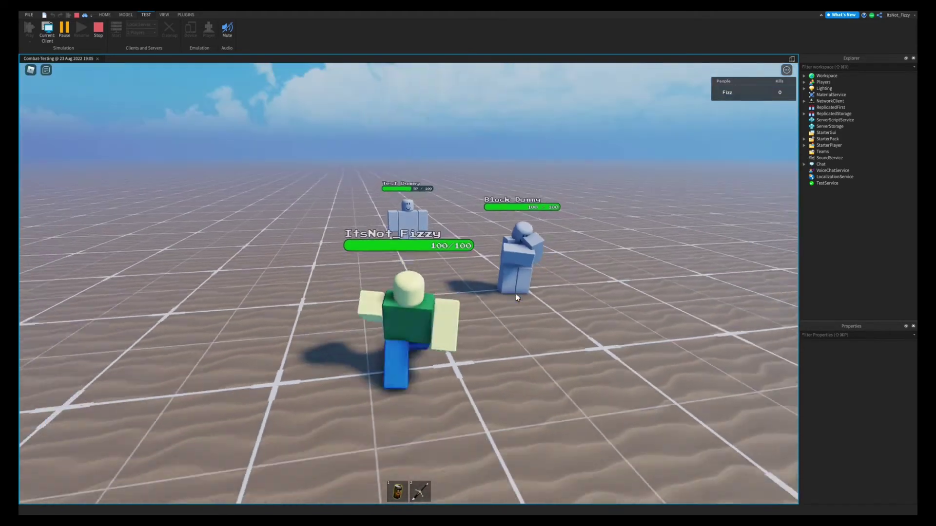
key("w")
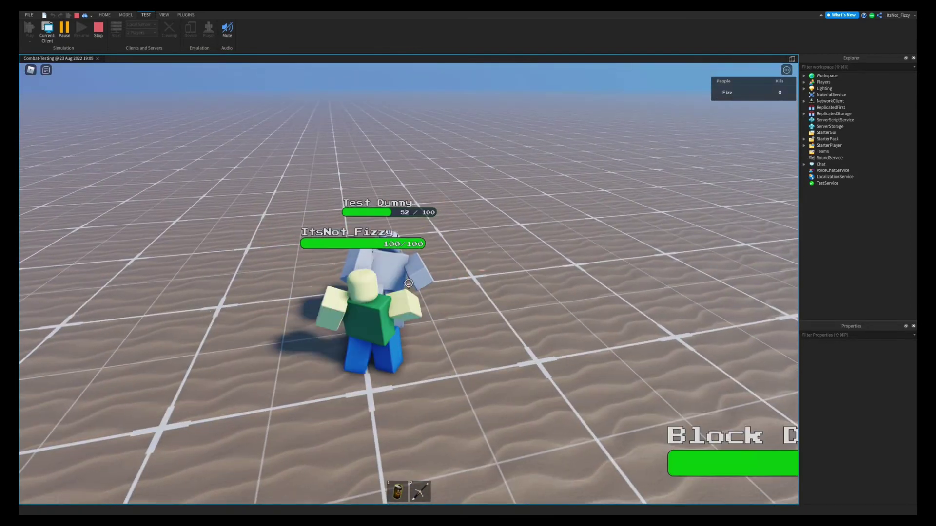
left_click(408, 283)
left_click(408, 283)
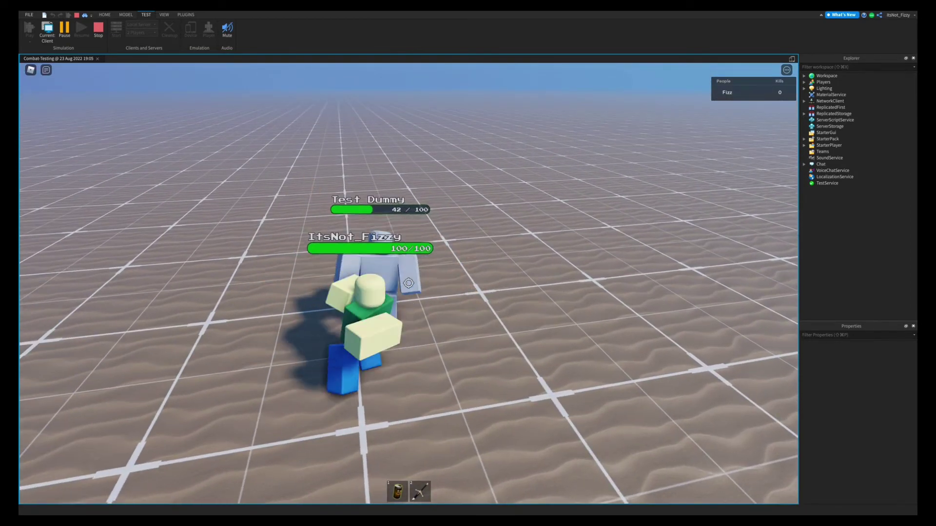
left_click(408, 283)
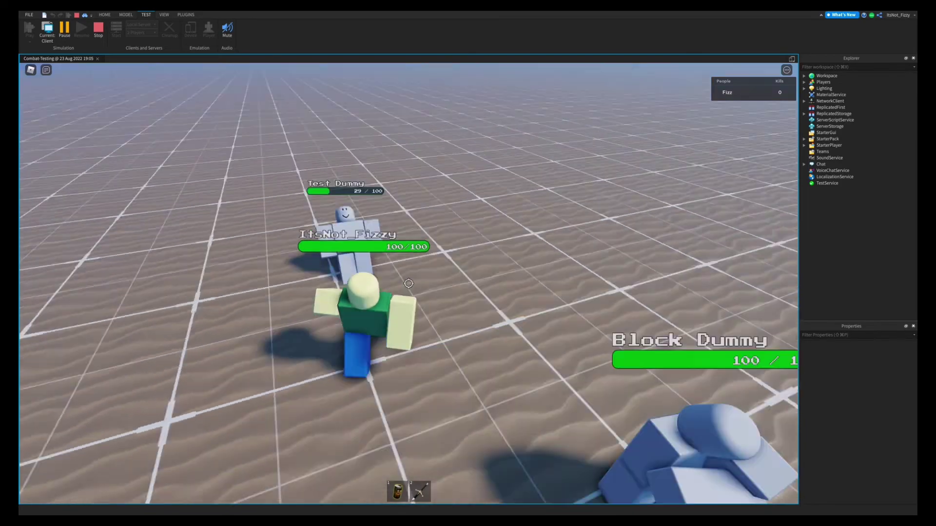
- Walk past the Block Dummy with shift-lock, confirming it stays at 100 health
key("s")
right_click_drag(408, 287, 410, 285)
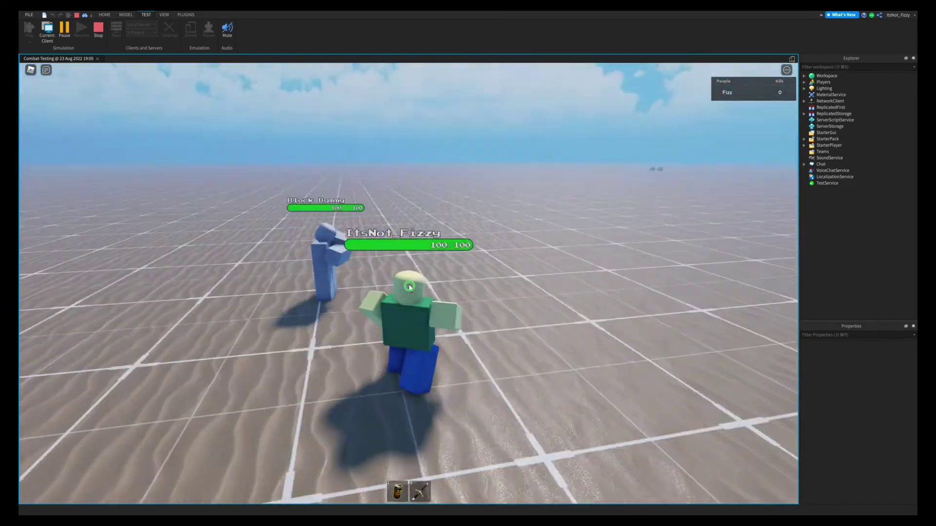
key("shift")
key("w")
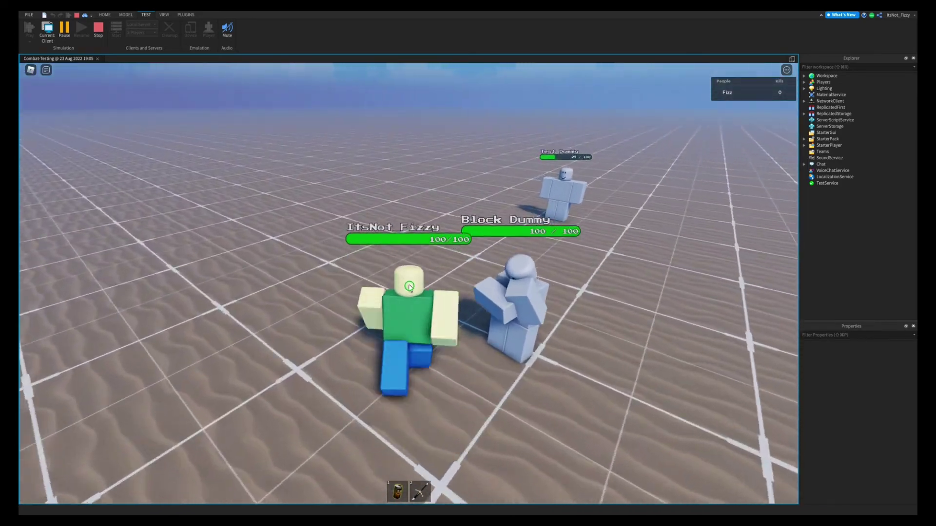
key("w")
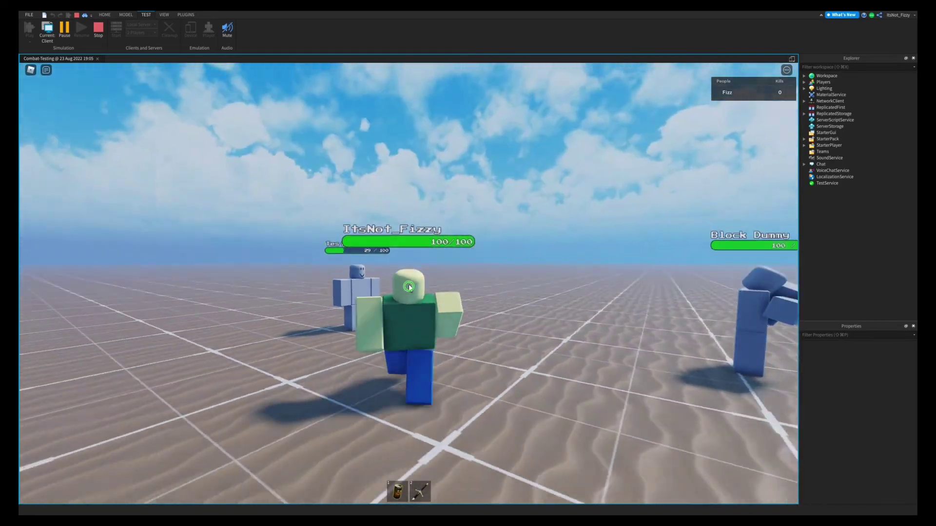
key("shift")
key("shift")
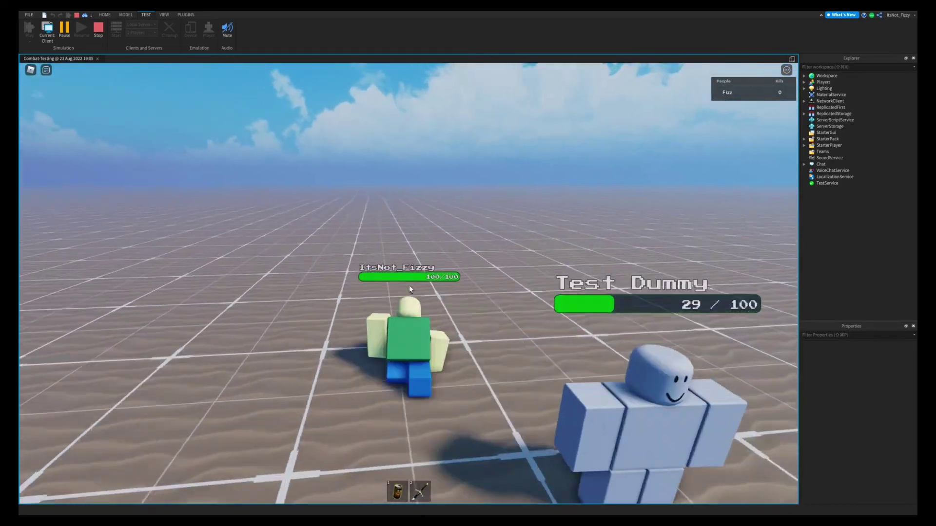
key("w")
key("w")
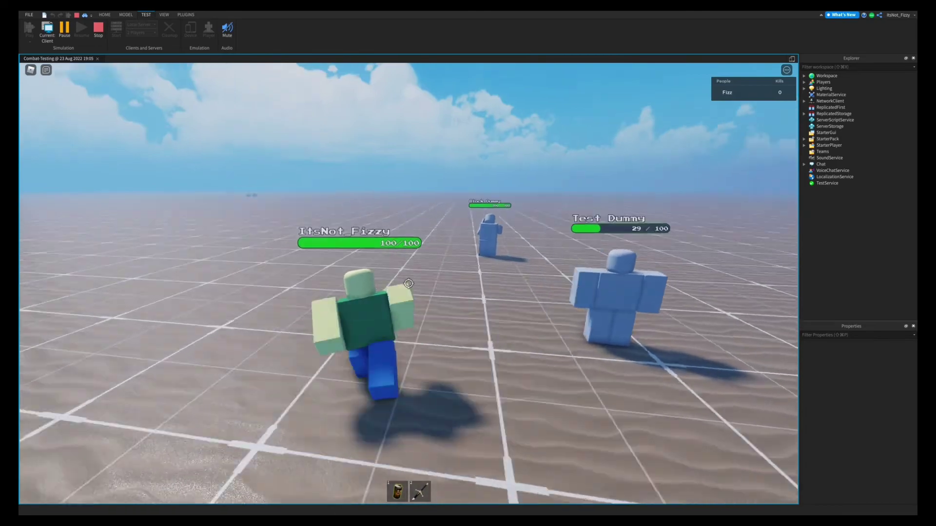